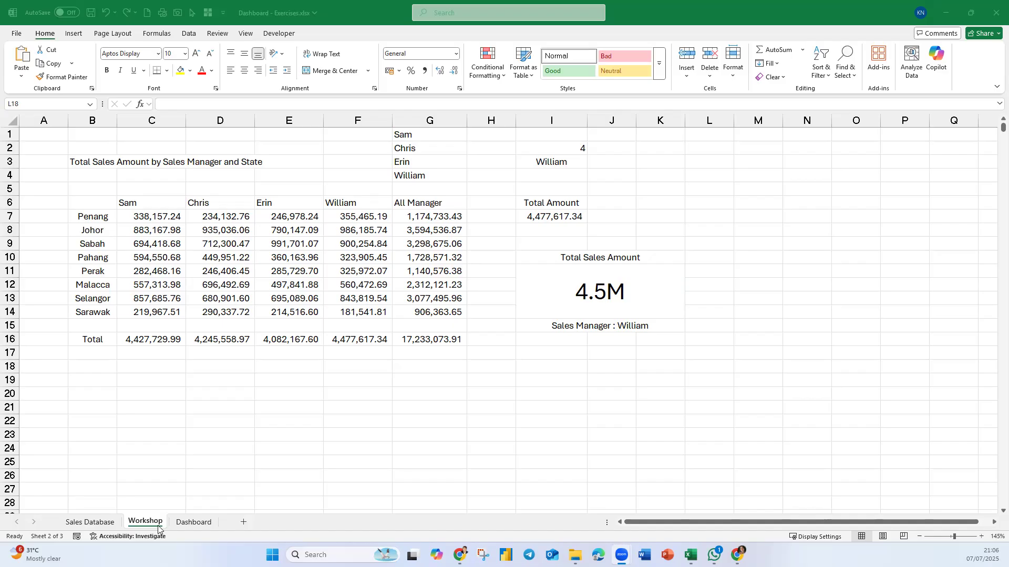
- On the Dashboard sheet, move the Total Sales Amount card down to about row 14, leaving space below the option buttons
{"action": "left_click", "coordinate": [246, 483]}
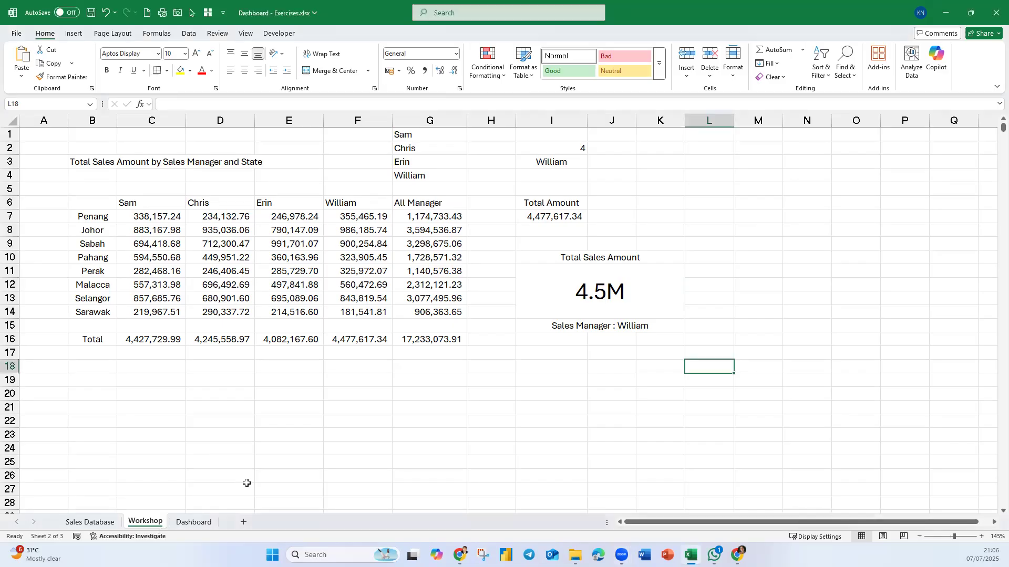
{"action": "left_click", "coordinate": [185, 520]}
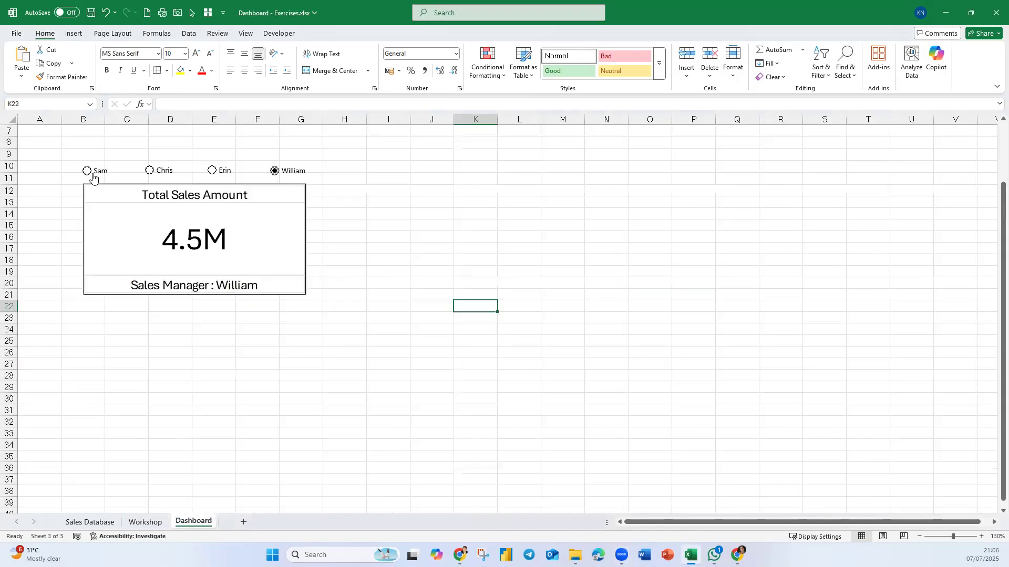
{"action": "left_click_drag", "start_coordinate": [122, 198], "coordinate": [126, 211]}
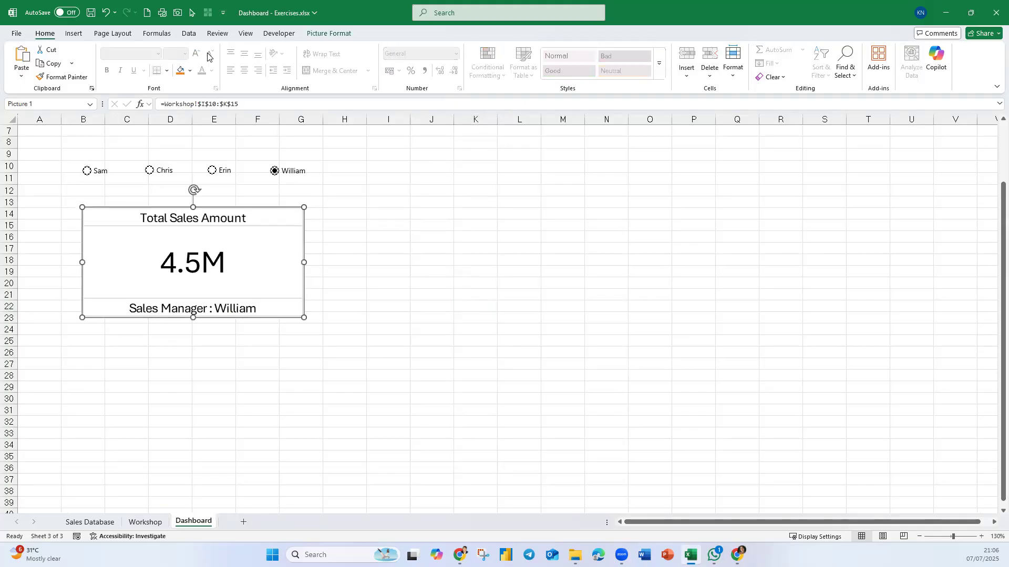
- Draw a Group Box form control around the four sales manager option buttons, spanning about rows 8 to 12
{"action": "left_click", "coordinate": [285, 35]}
{"action": "left_click", "coordinate": [241, 68]}
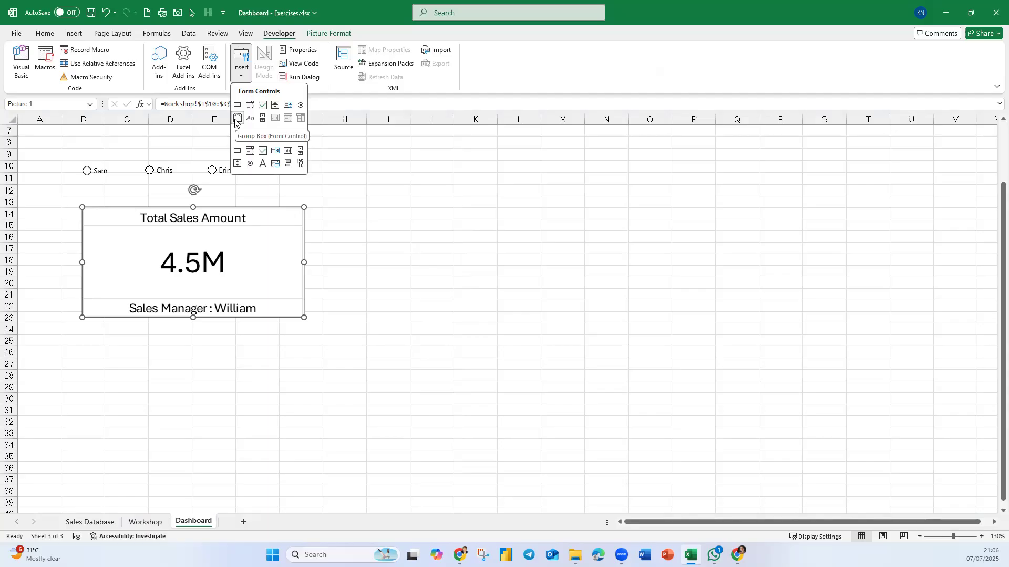
{"action": "left_click_drag", "start_coordinate": [64, 145], "coordinate": [330, 198]}
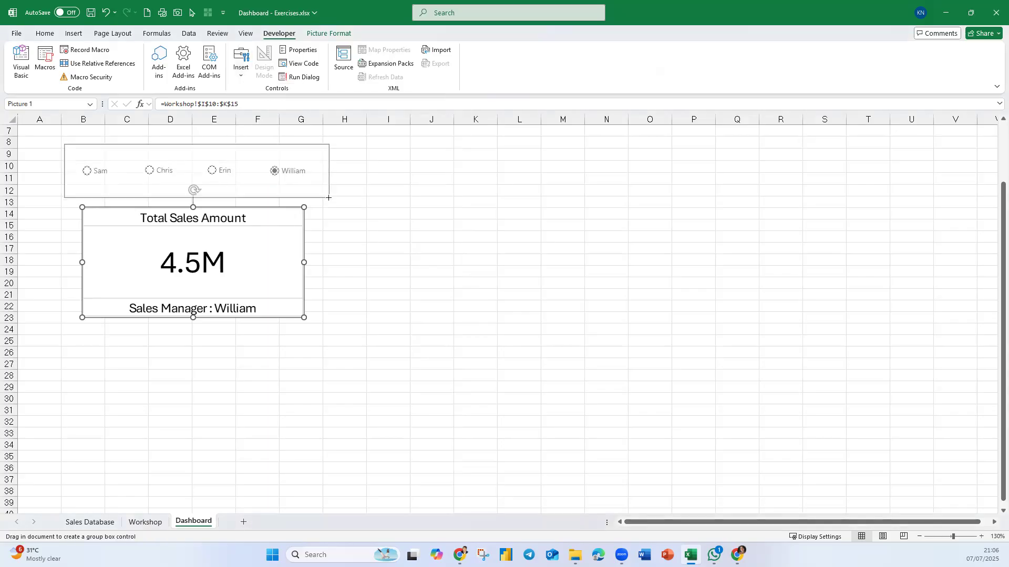
- Change the group box caption to "Select a Sales Manager" and choose the second manager's option button
{"action": "right_click", "coordinate": [95, 149]}
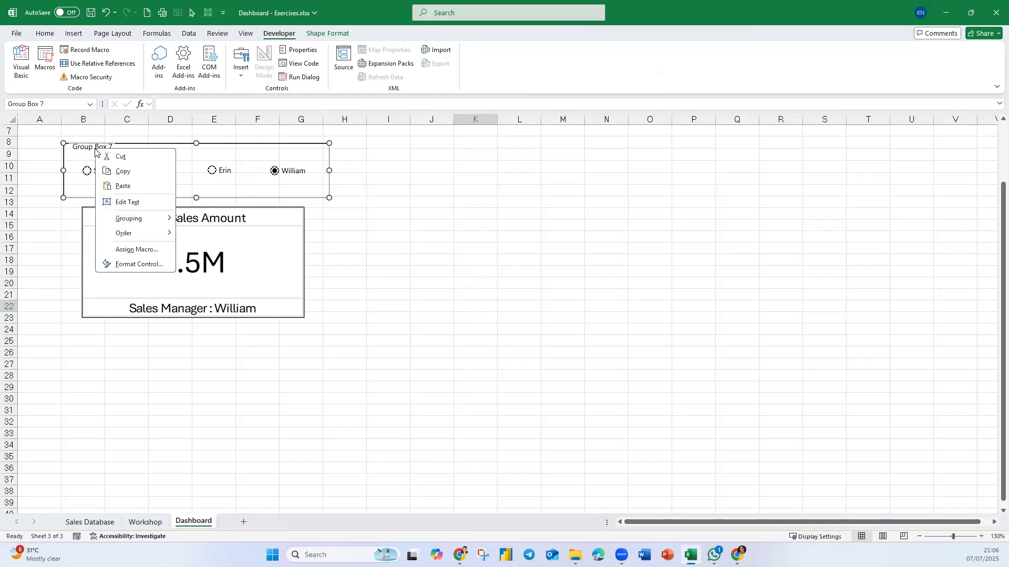
{"action": "left_click", "coordinate": [119, 204]}
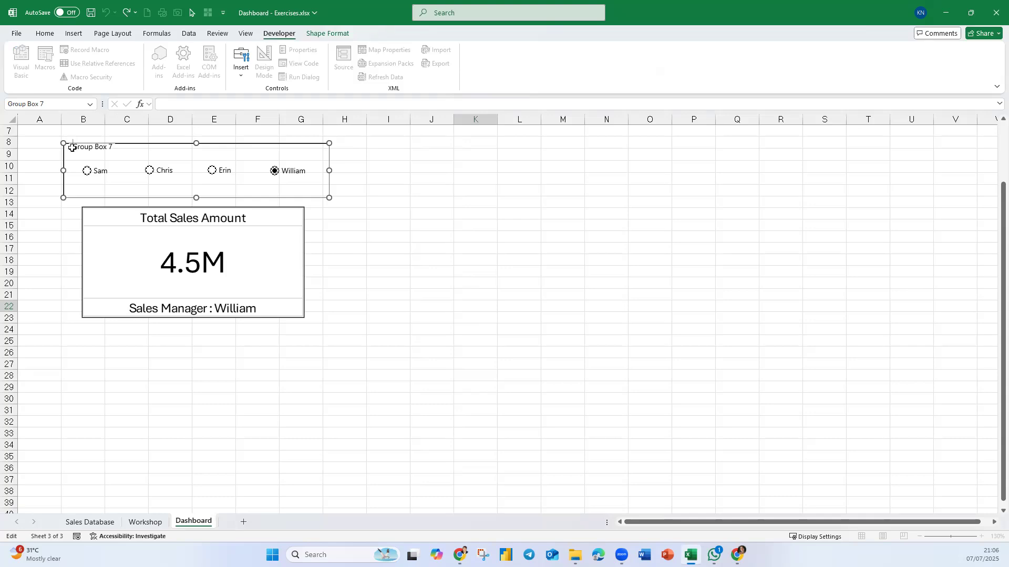
{"action": "key", "text": "Delete"}
{"action": "type", "text": "Select a Sales Mana"}
{"action": "type", "text": "ge"}
{"action": "type", "text": "r"}
{"action": "left_click", "coordinate": [397, 303]}
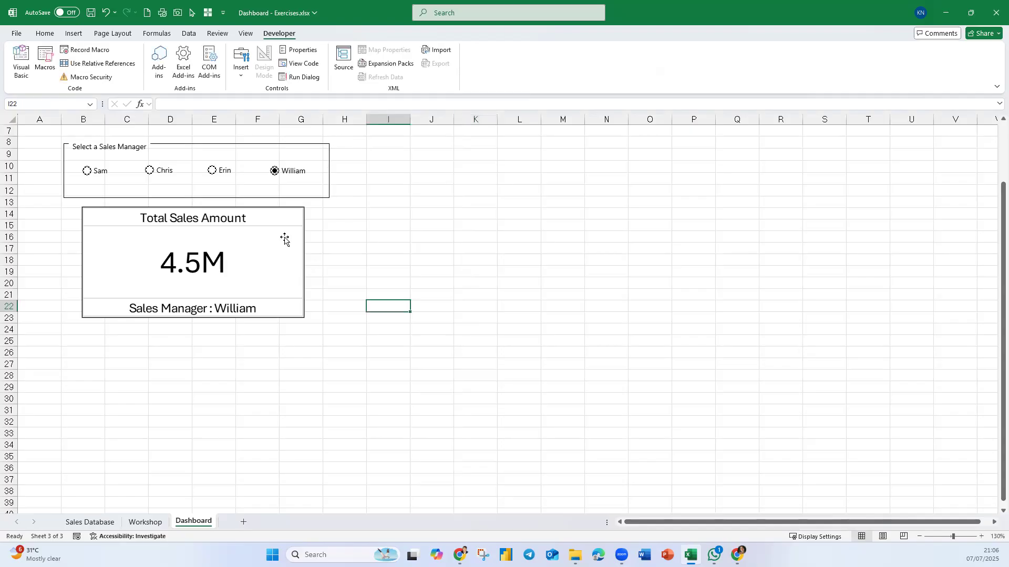
{"action": "left_click", "coordinate": [156, 173]}
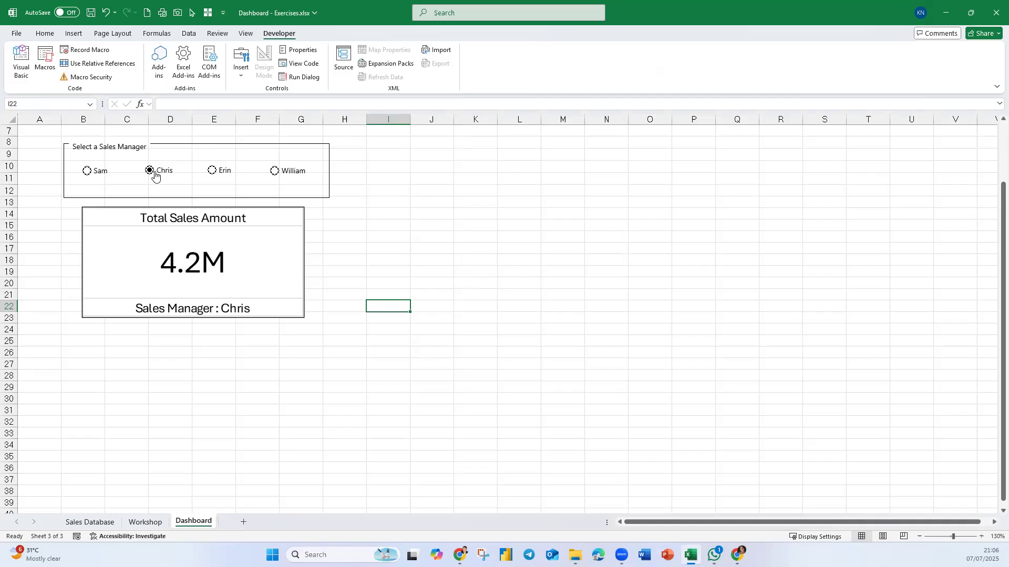
- Widen column J to about 14.11 and enter the label "Choose a State" in cell J8
{"action": "key", "text": "Right"}
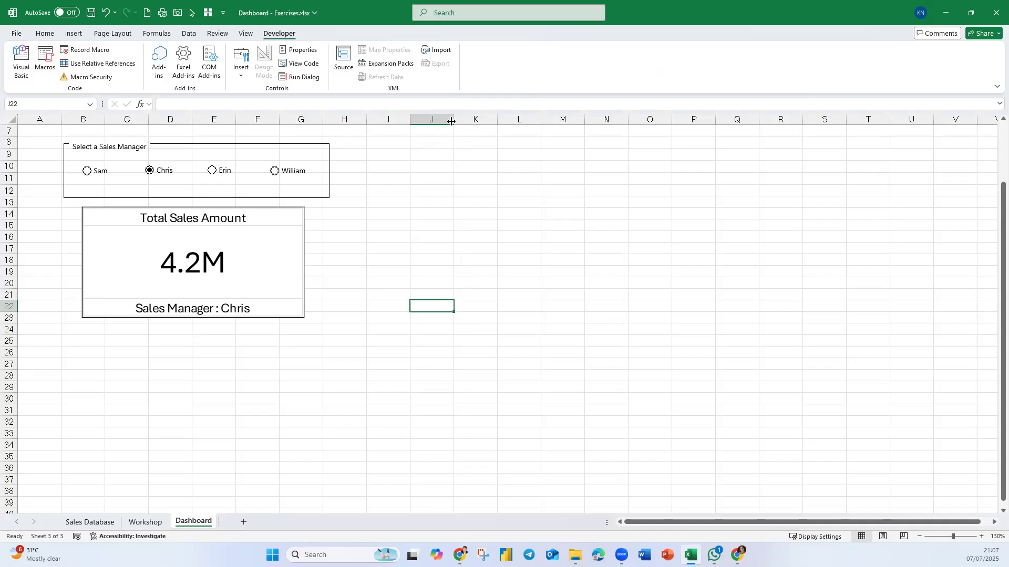
{"action": "left_click_drag", "start_coordinate": [460, 122], "coordinate": [483, 123]}
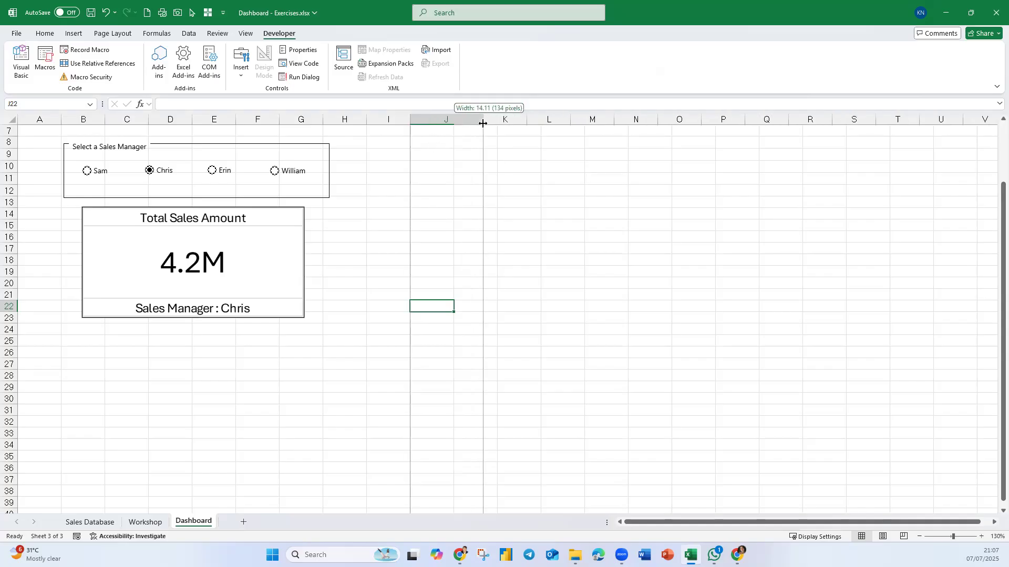
{"action": "left_click", "coordinate": [442, 152]}
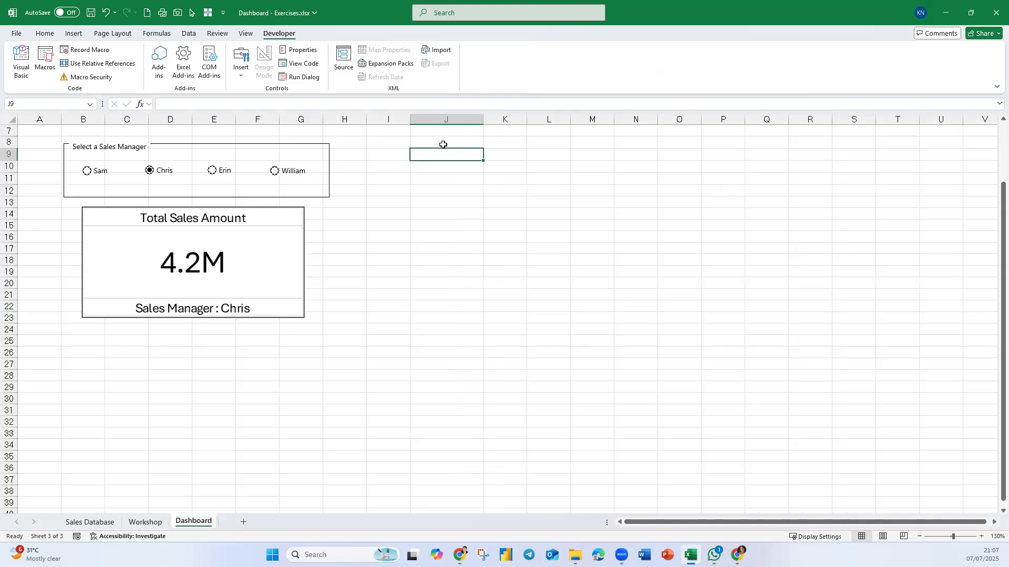
{"action": "left_click", "coordinate": [442, 144]}
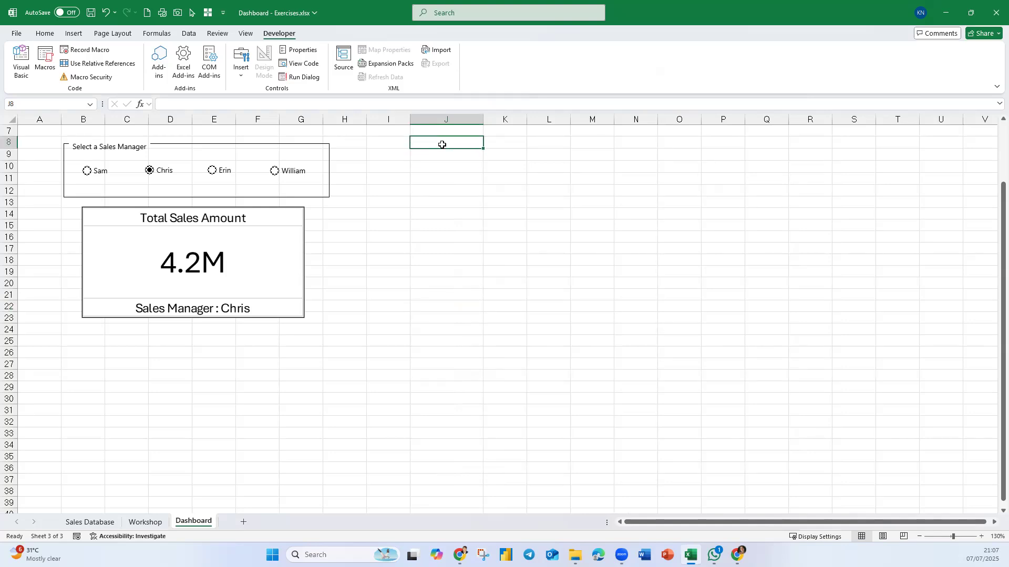
{"action": "type", "text": "Choose a State"}
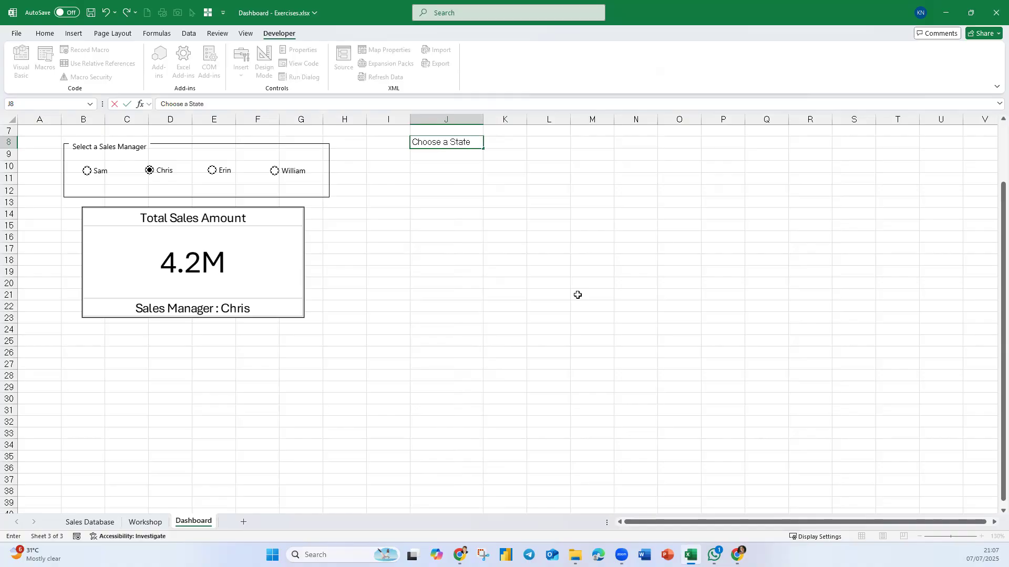
- Merge and center cells J9:J10 with wrapped text, and center the "Choose a State" label in J8
{"action": "left_click", "coordinate": [438, 157]}
{"action": "left_click_drag", "start_coordinate": [438, 157], "coordinate": [435, 162]}
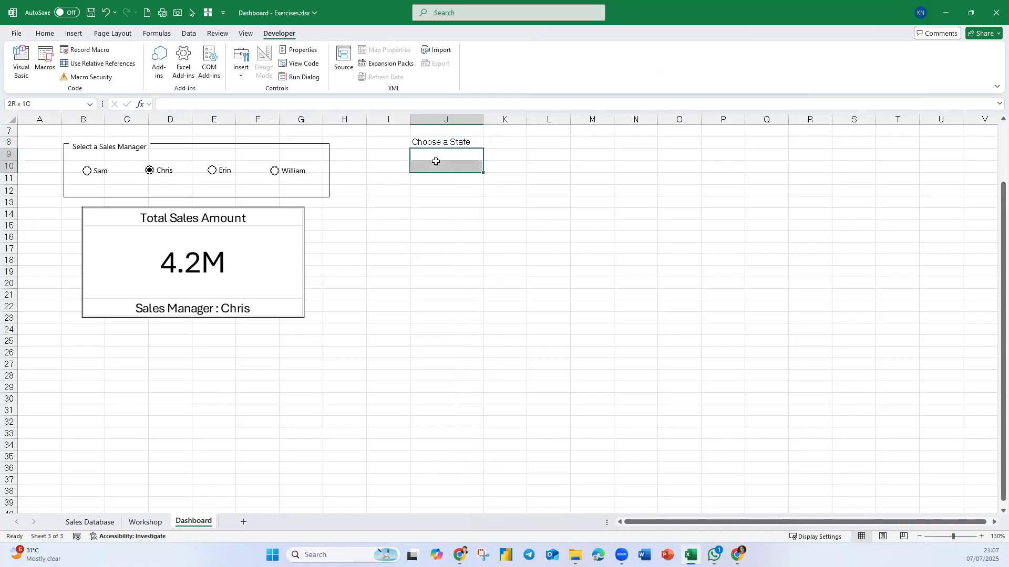
{"action": "left_click", "coordinate": [53, 35]}
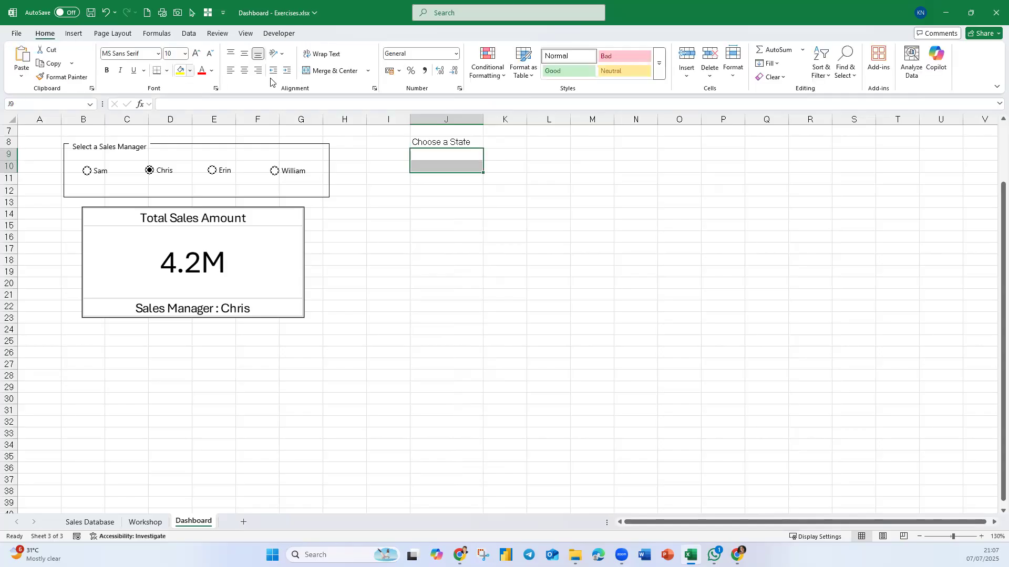
{"action": "left_click", "coordinate": [316, 71]}
{"action": "left_click", "coordinate": [326, 54]}
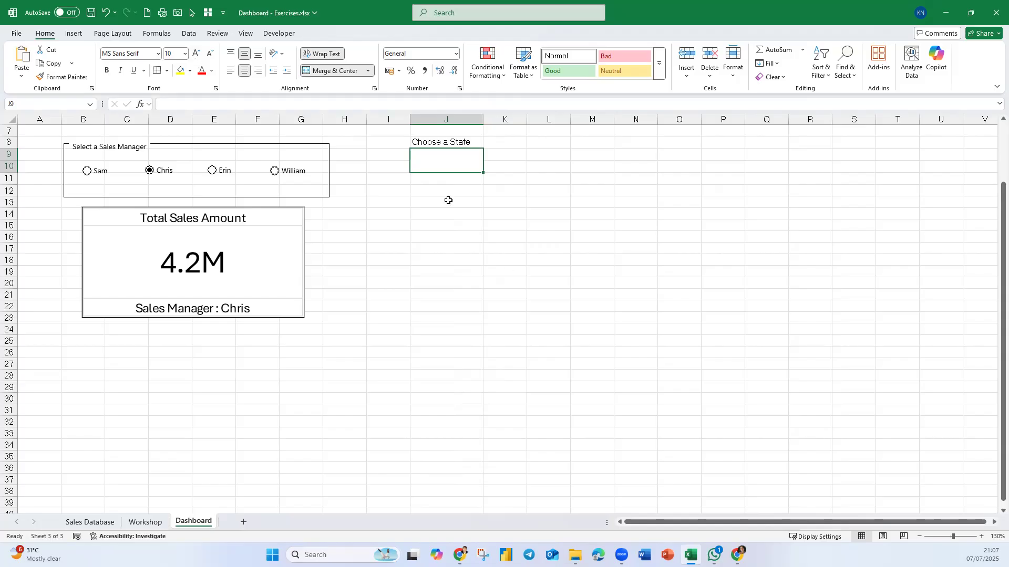
{"action": "left_click", "coordinate": [436, 142]}
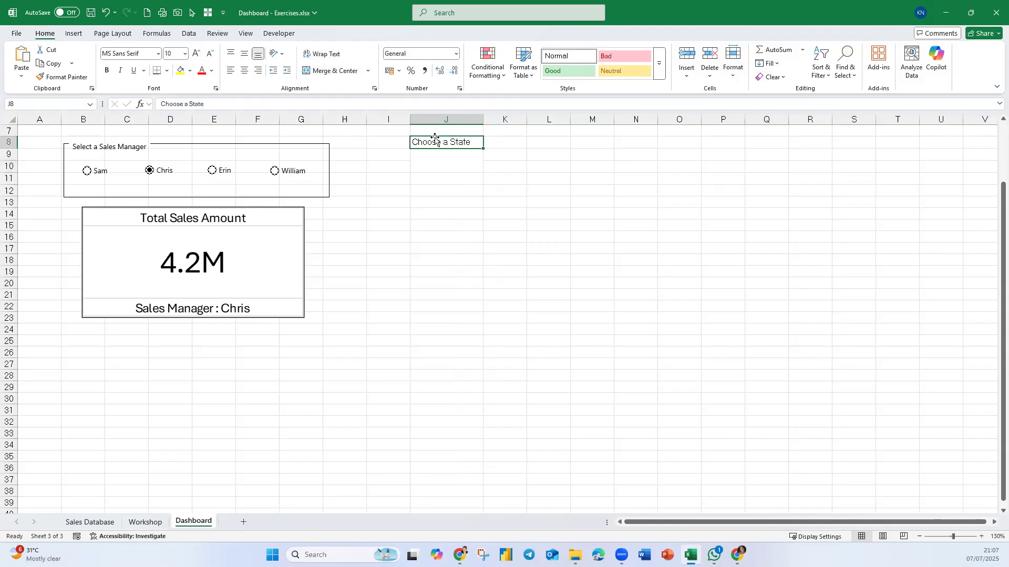
{"action": "left_click", "coordinate": [244, 69]}
- Add List data validation to the merged cell J9, using the state names in Workshop!$B$7:$B$14 as the source
{"action": "left_click", "coordinate": [476, 163]}
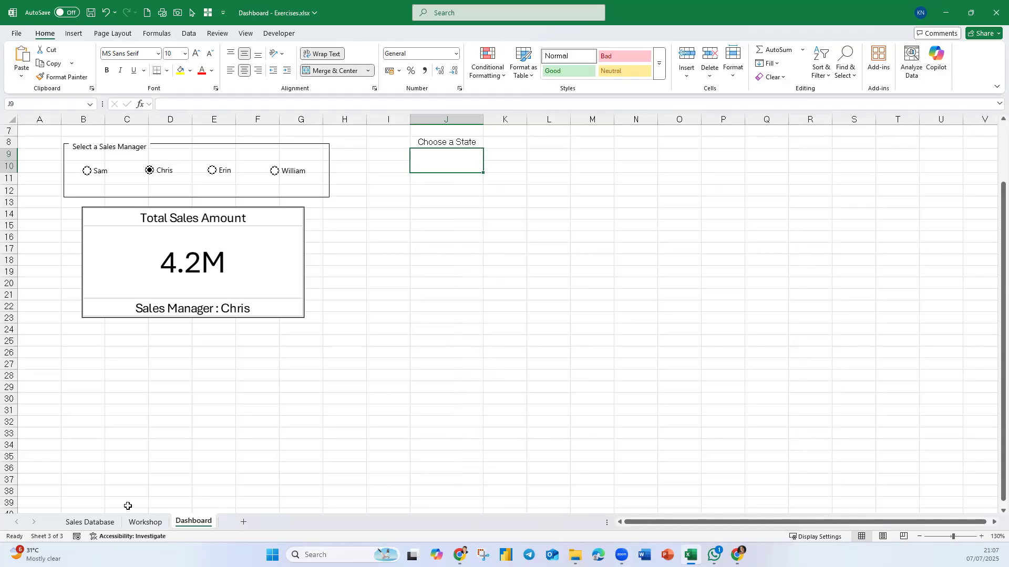
{"action": "left_click", "coordinate": [145, 522]}
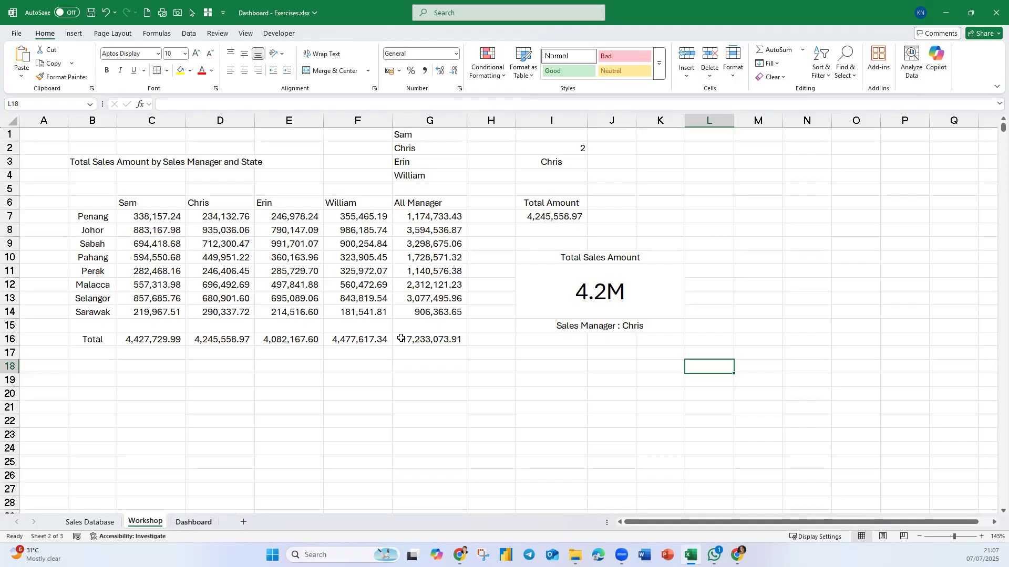
{"action": "key", "text": "ctrl+Page_Down"}
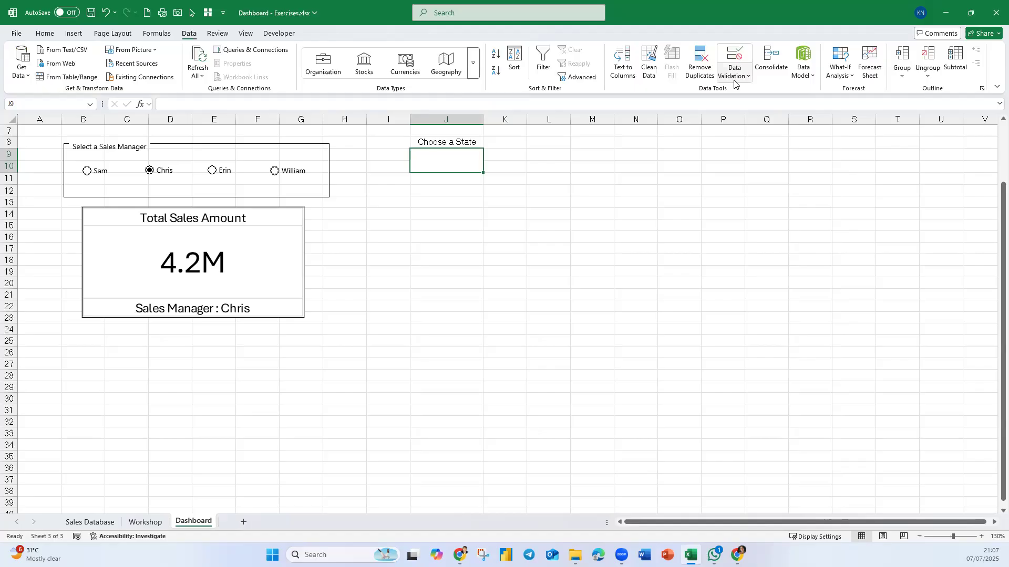
{"action": "left_click", "coordinate": [736, 79]}
{"action": "left_click", "coordinate": [742, 95]}
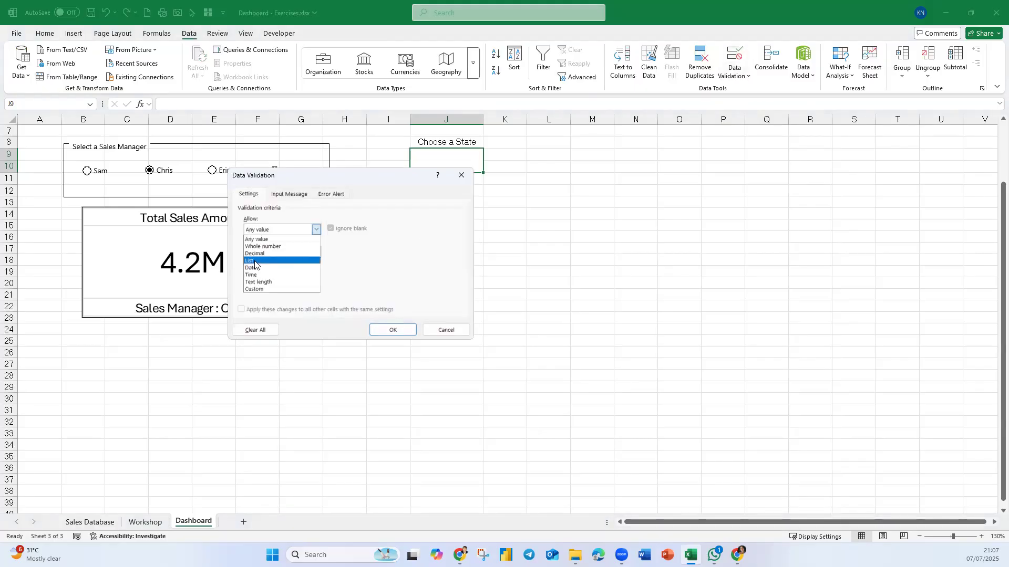
{"action": "left_click", "coordinate": [250, 261]}
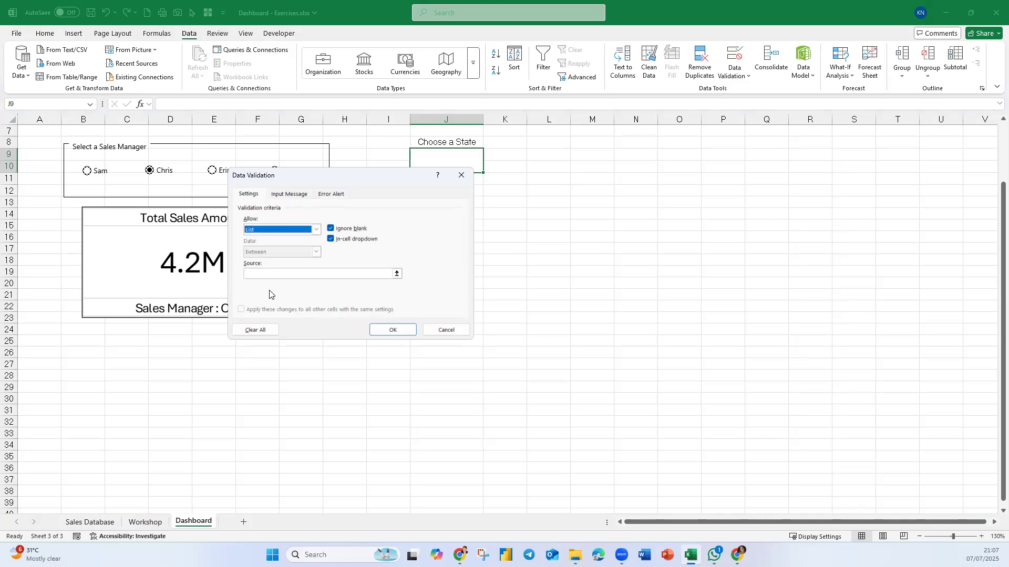
{"action": "left_click", "coordinate": [268, 274]}
{"action": "left_click", "coordinate": [145, 522]}
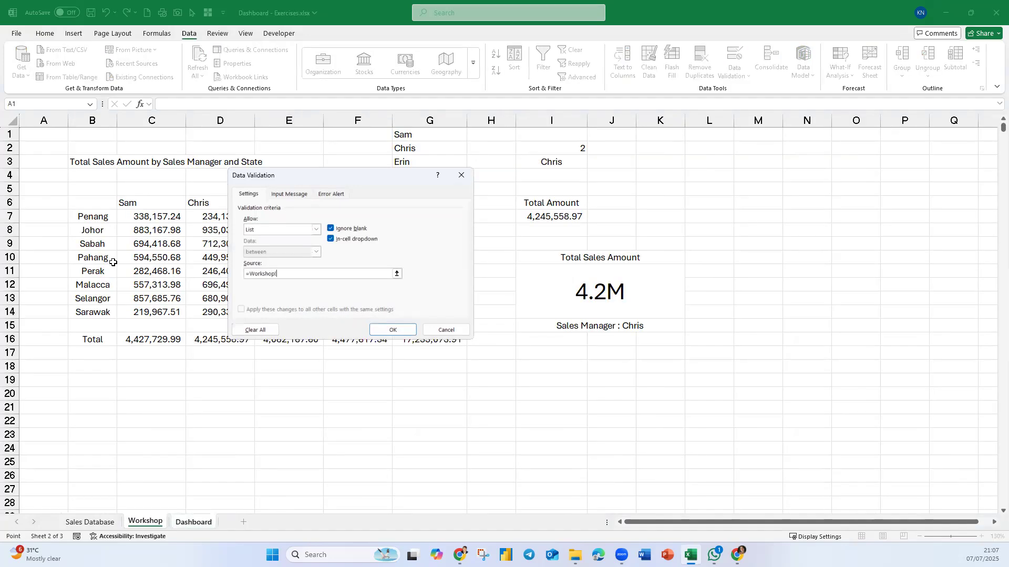
{"action": "left_click_drag", "start_coordinate": [95, 220], "coordinate": [96, 312]}
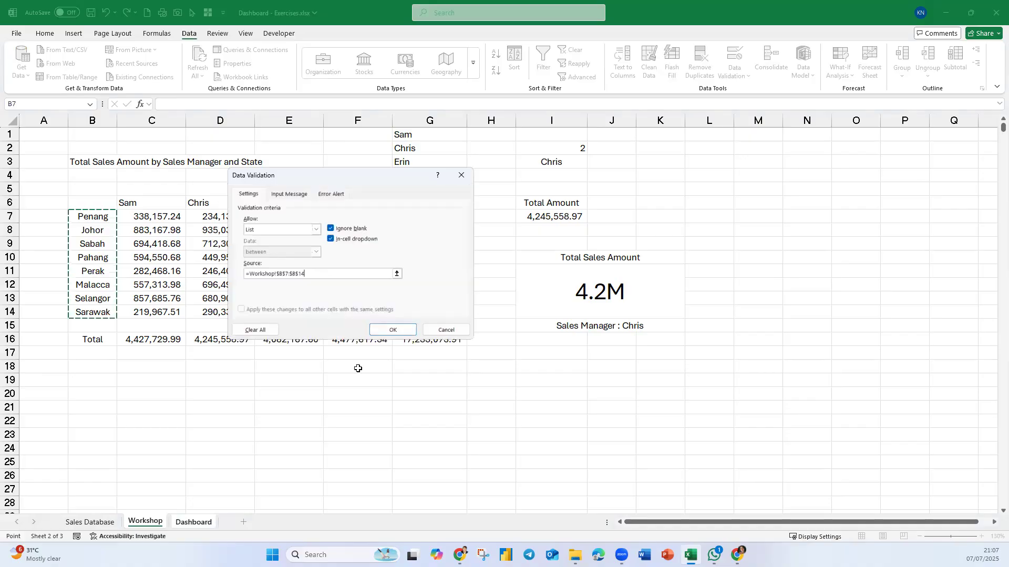
{"action": "left_click", "coordinate": [400, 330]}
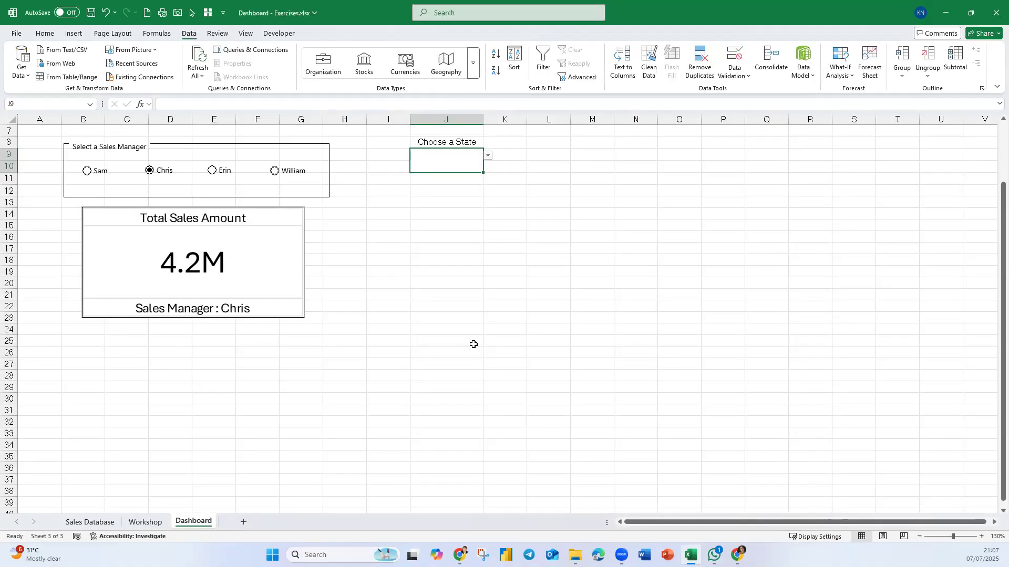
- Choose Sabah from the state dropdown in cell J9
{"action": "left_click", "coordinate": [480, 158]}
{"action": "left_click", "coordinate": [488, 155]}
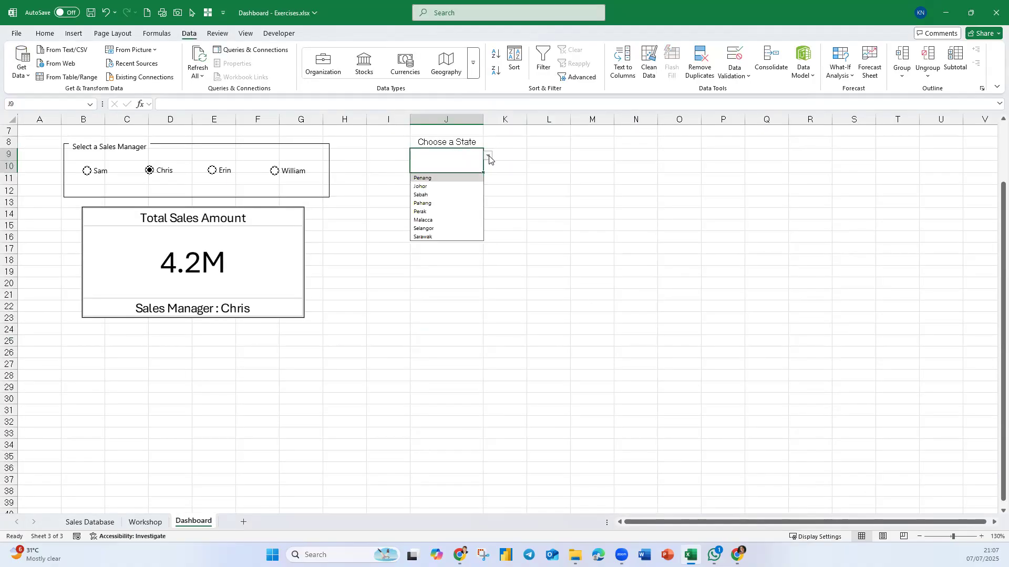
{"action": "left_click", "coordinate": [438, 194]}
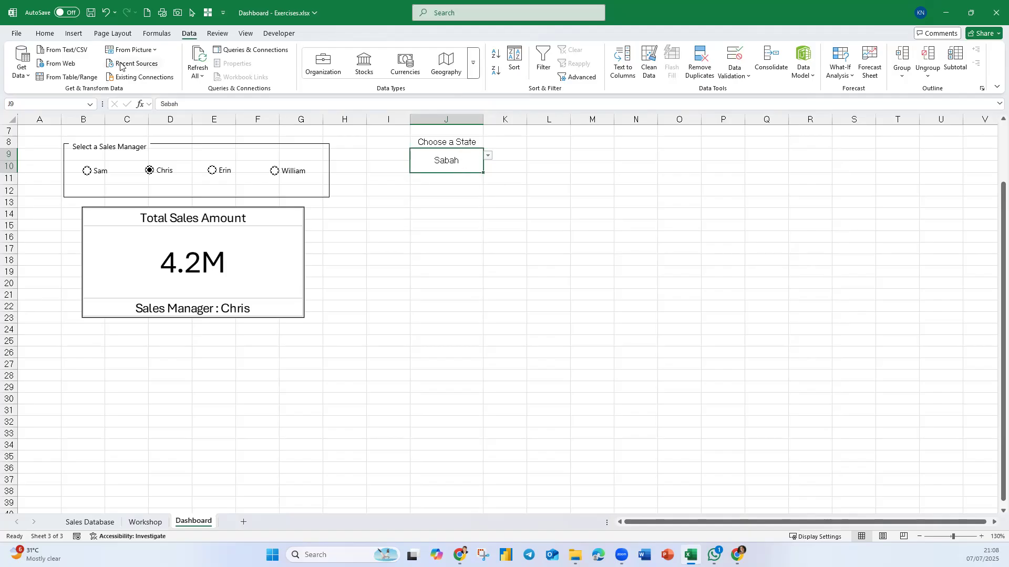
- Make the selected state in cell J9 bold and enlarge its font
{"action": "left_click", "coordinate": [51, 35]}
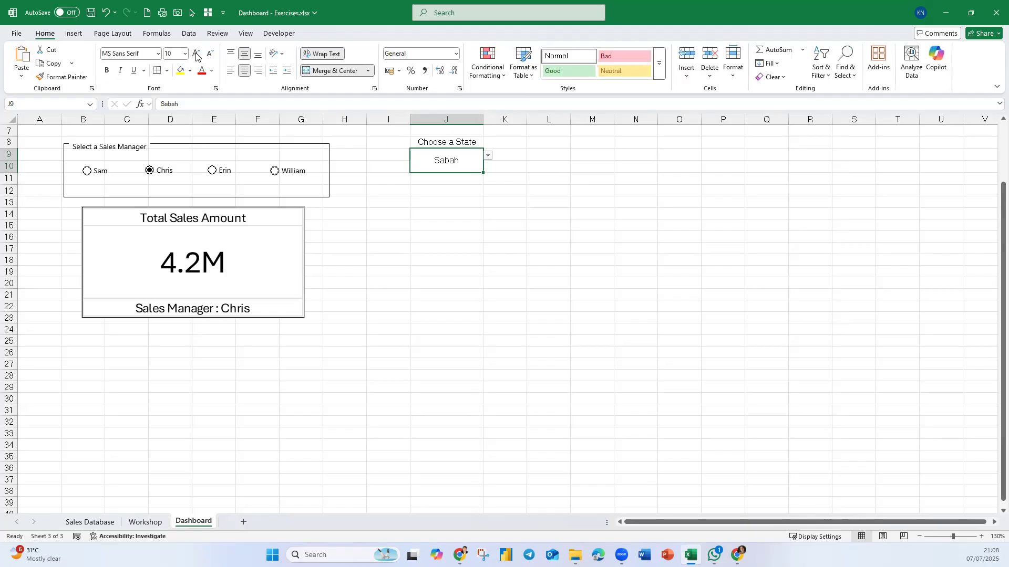
{"action": "left_click", "coordinate": [104, 67]}
{"action": "left_click", "coordinate": [472, 266]}
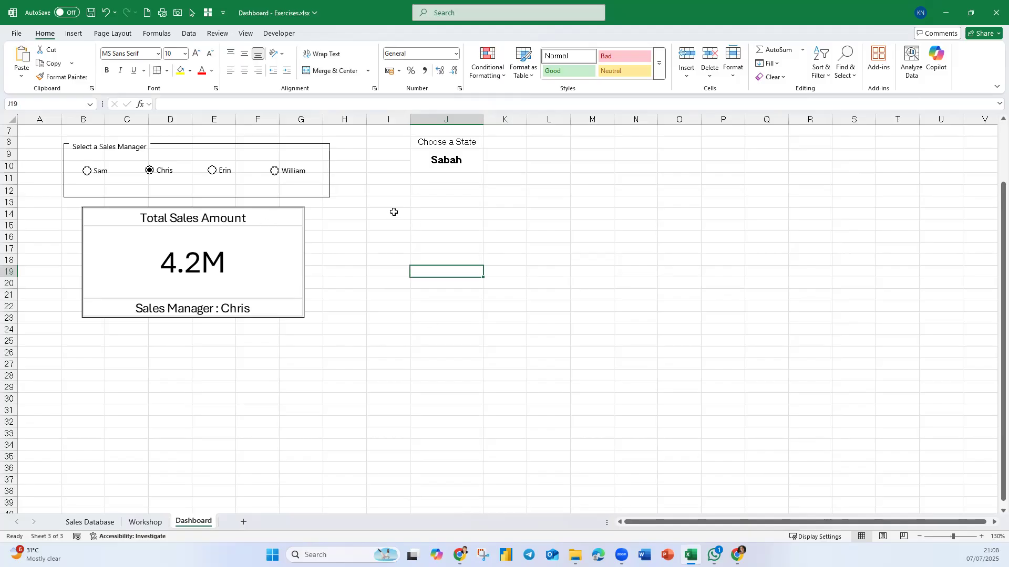
- Enter the label "State" in cell M2 of the Workshop sheet
{"action": "key", "text": "ctrl+Page_Up"}
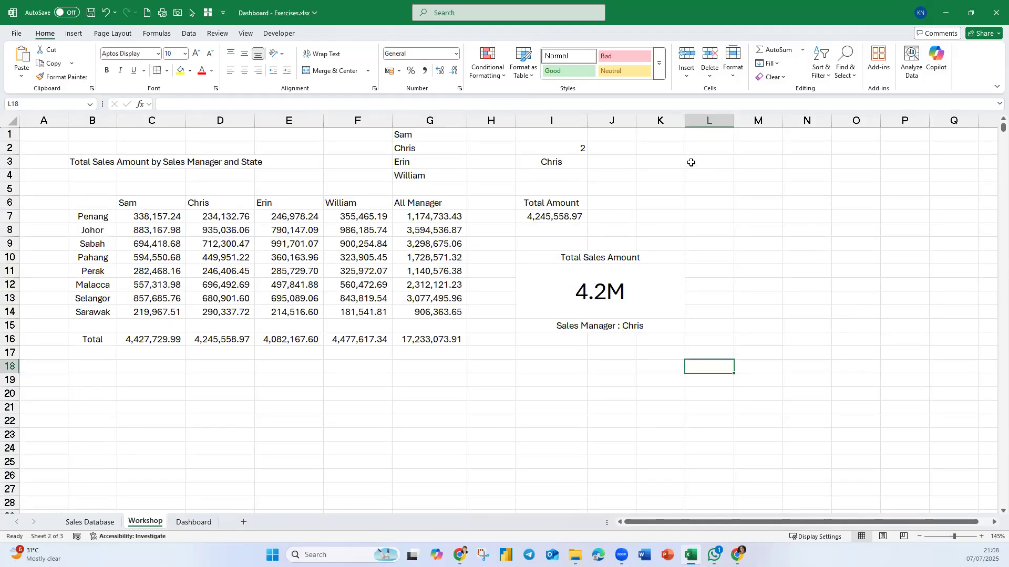
{"action": "left_click", "coordinate": [754, 153]}
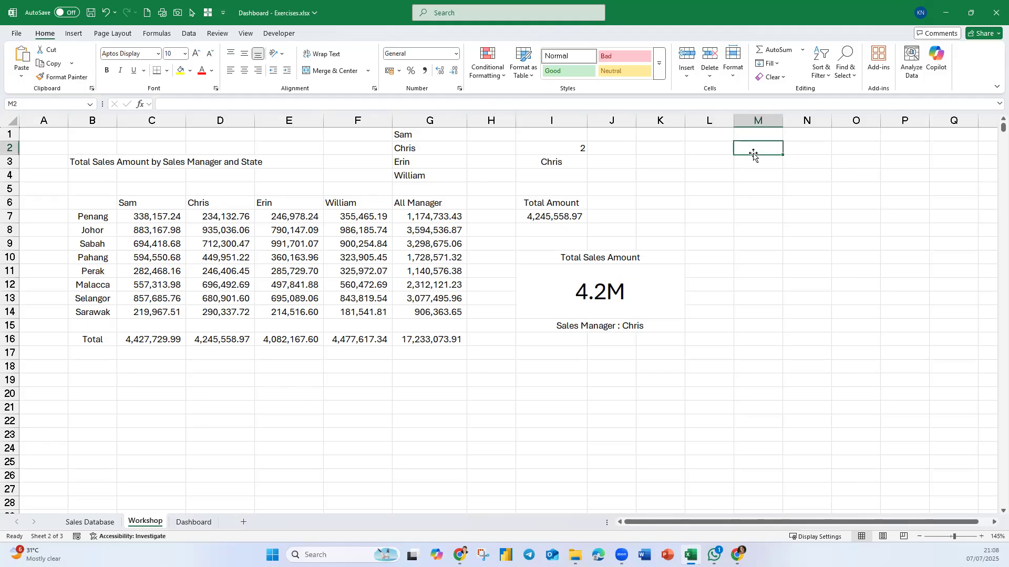
{"action": "type", "text": "Sta"}
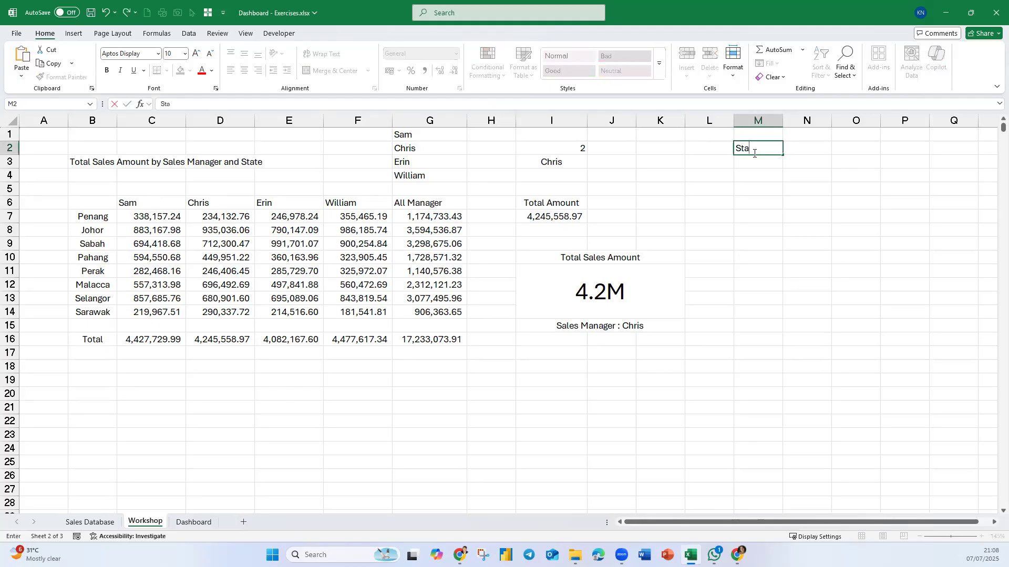
{"action": "type", "text": "te"}
{"action": "key", "text": "Return"}
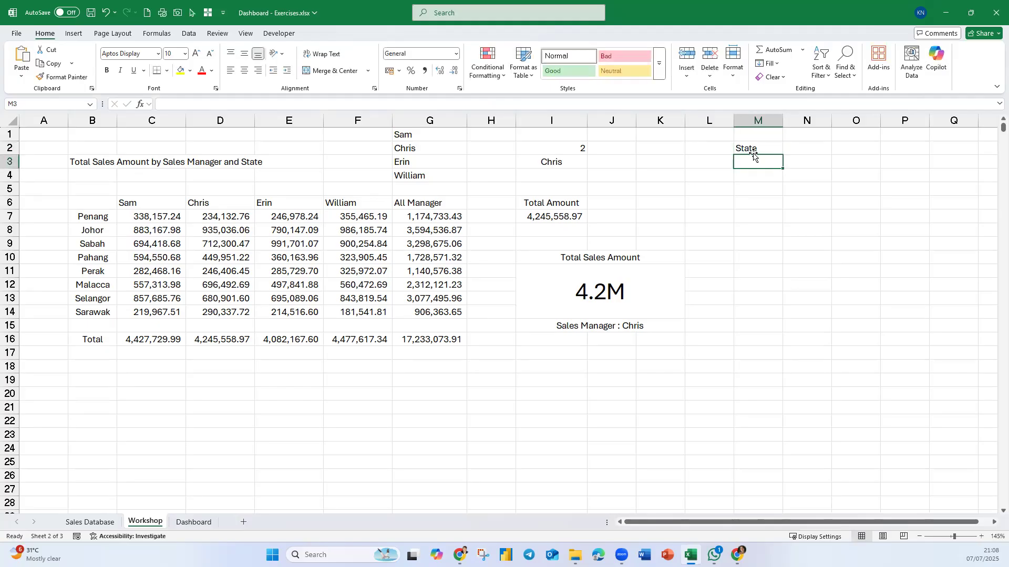
- Link cell M3 of the Workshop sheet to the selected state in cell J9 of the Dashboard sheet
{"action": "type", "text": "="}
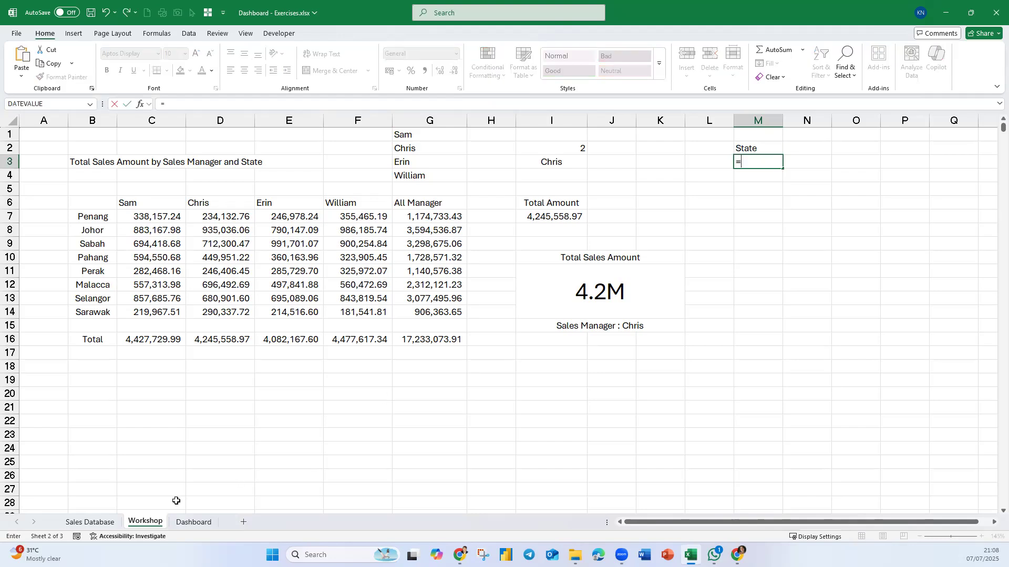
{"action": "left_click", "coordinate": [189, 521]}
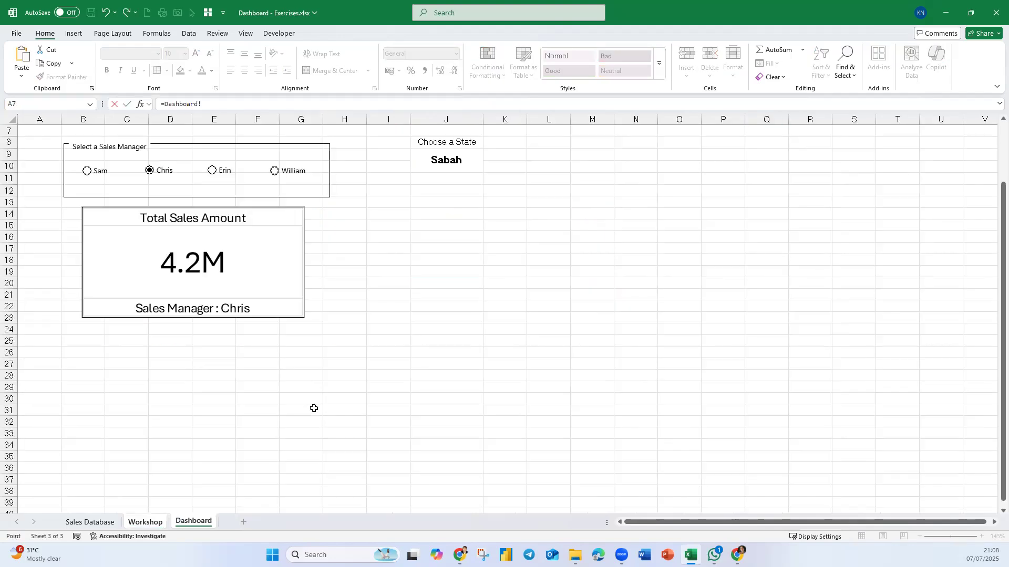
{"action": "left_click", "coordinate": [449, 178]}
{"action": "left_click", "coordinate": [467, 159]}
{"action": "key", "text": "Return"}
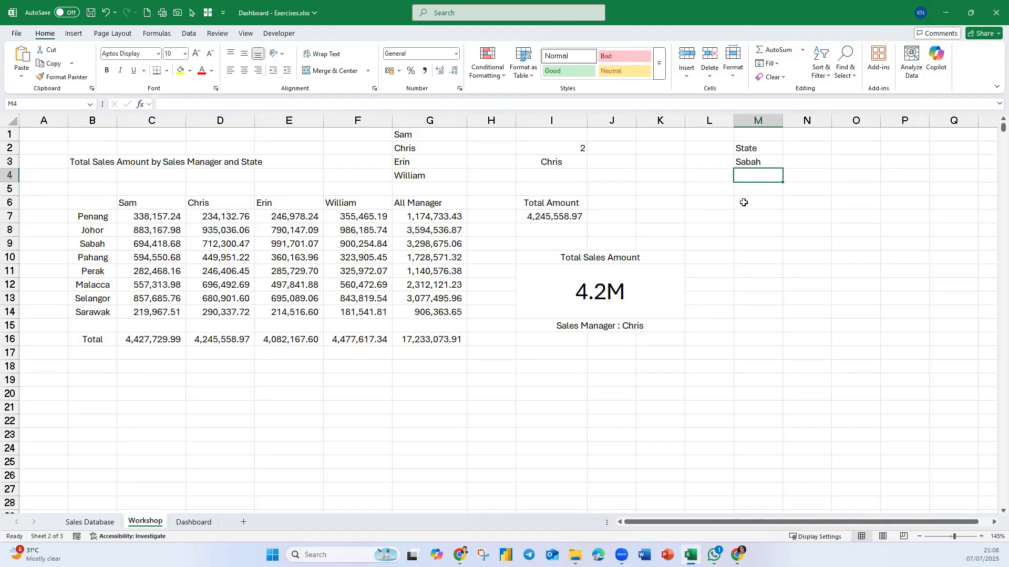
- Enter the label "Total Amount" in cell M6 of the Workshop sheet
{"action": "left_click", "coordinate": [768, 209]}
{"action": "type", "text": "T"}
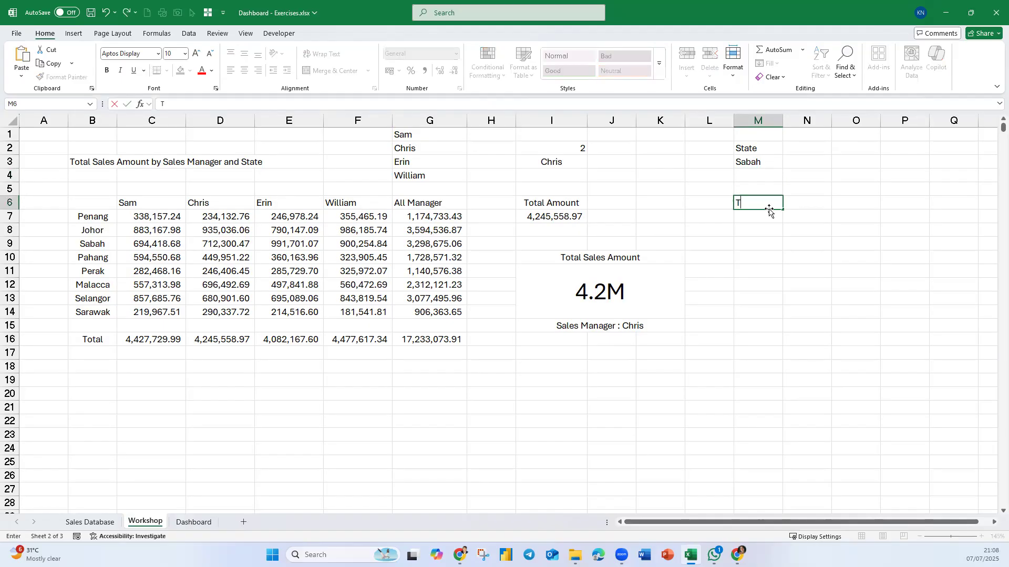
{"action": "type", "text": "otal Amount"}
{"action": "key", "text": "Return"}
- Enter the formula =SUM(INDIRECT(M3)) in cell M7 to total the sales of the selected state
{"action": "type", "text": "="}
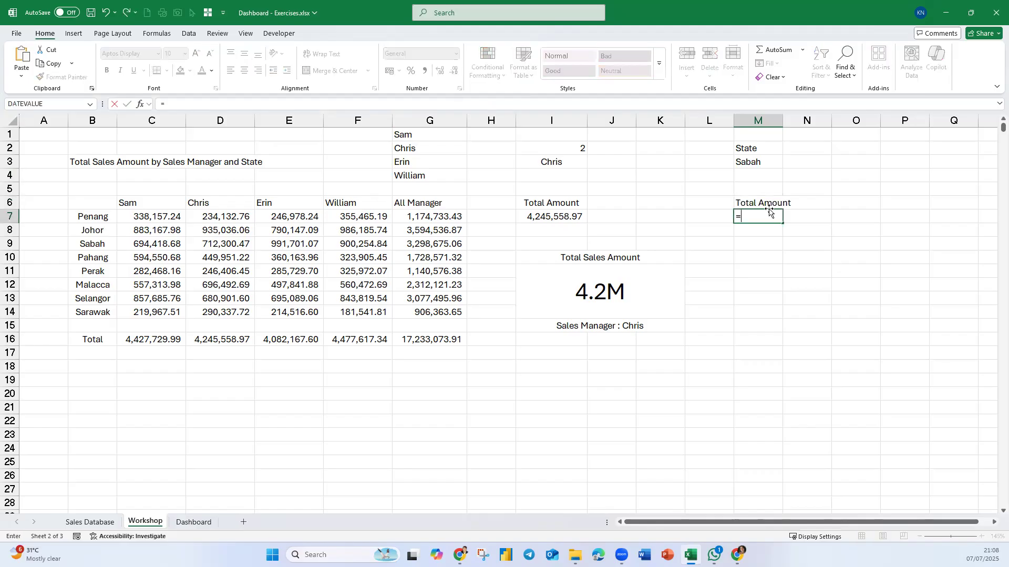
{"action": "type", "text": "s"}
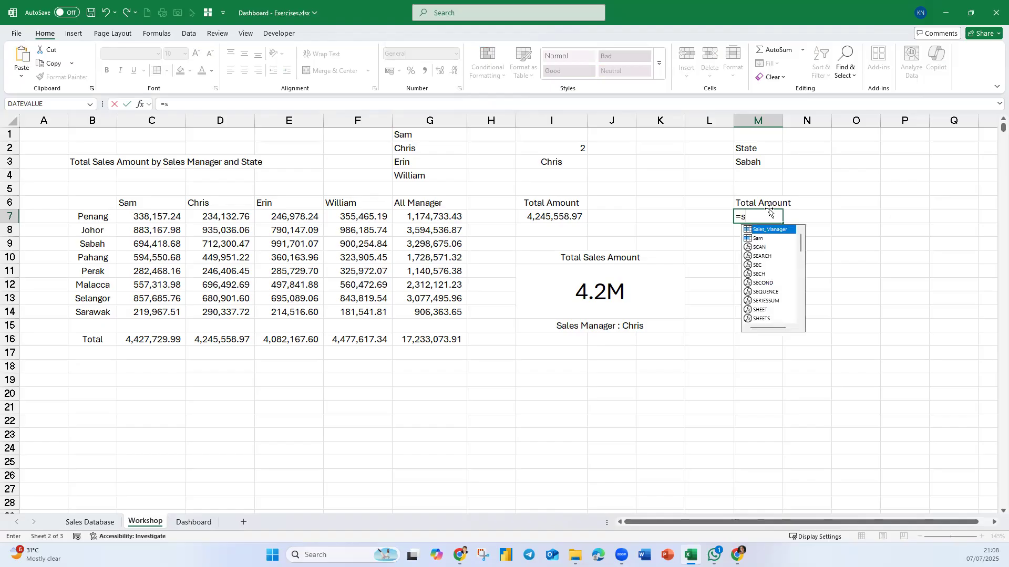
{"action": "type", "text": "um"}
{"action": "key", "text": "Tab"}
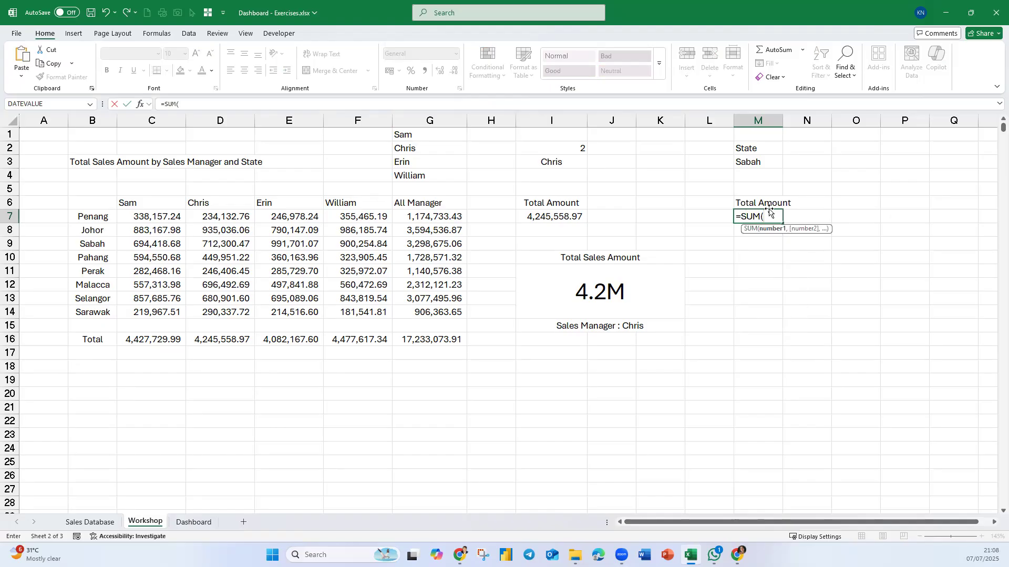
{"action": "type", "text": "indir"}
{"action": "key", "text": "Tab"}
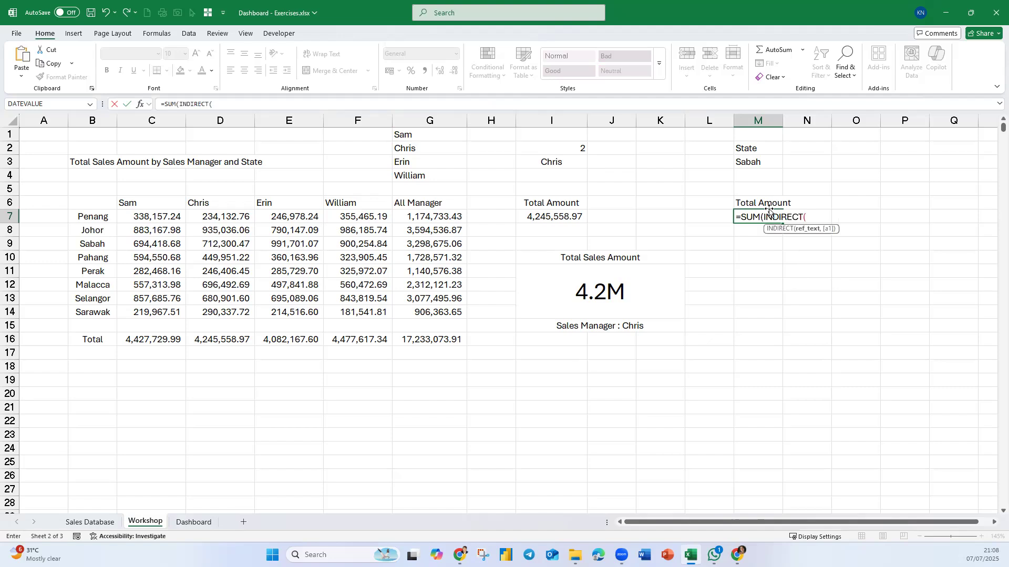
{"action": "left_click", "coordinate": [763, 159]}
{"action": "type", "text": "))"}
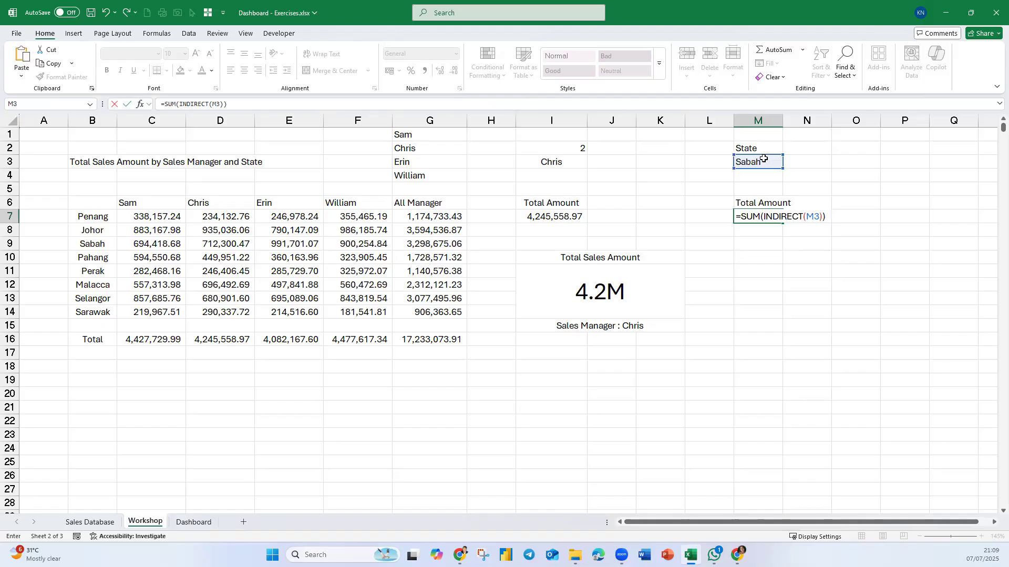
{"action": "key", "text": "Return"}
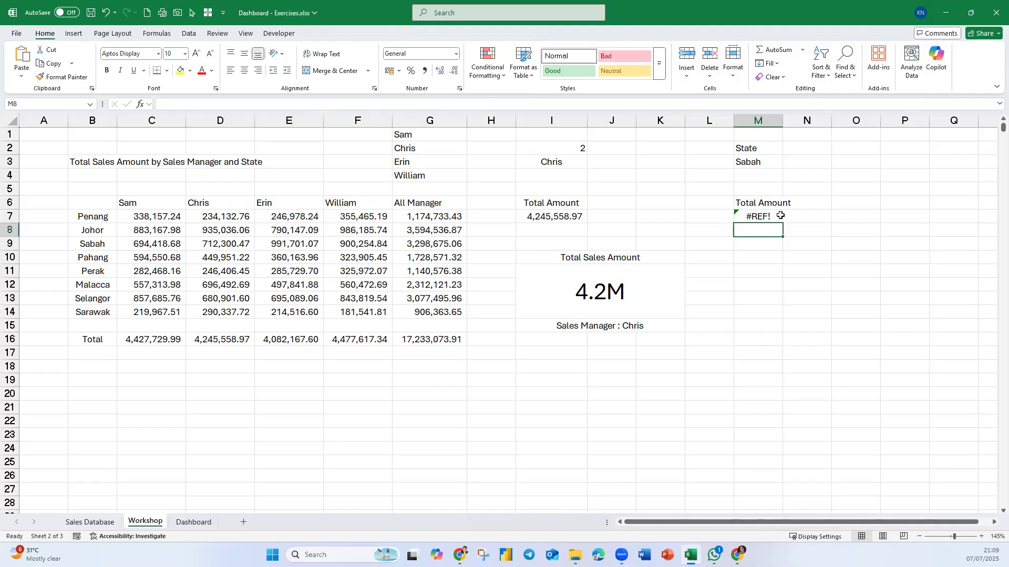
- Create named ranges from the state table B7:F14, using the state names in the left column
{"action": "left_click_drag", "start_coordinate": [98, 219], "coordinate": [367, 312]}
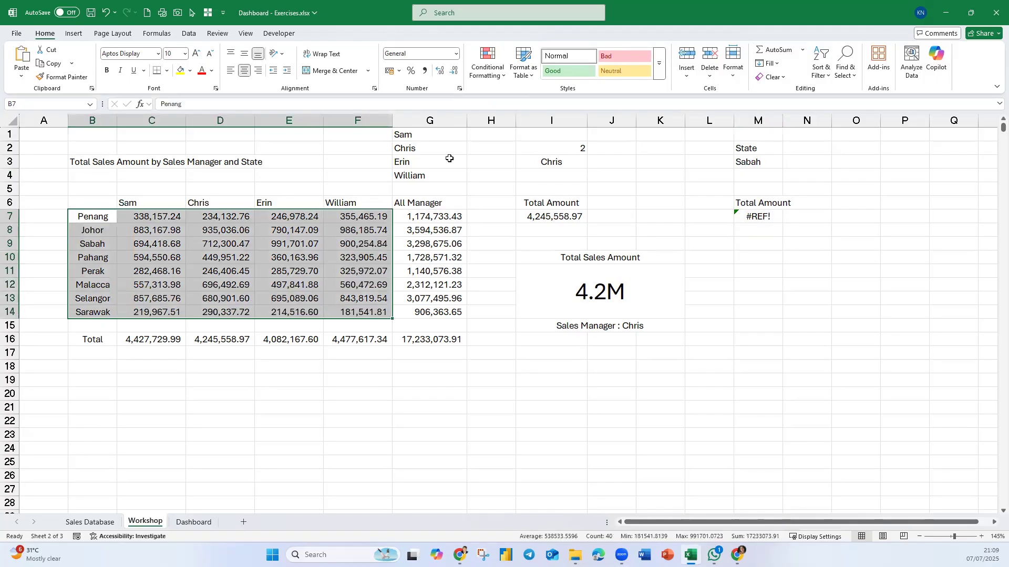
{"action": "left_click", "coordinate": [157, 33]}
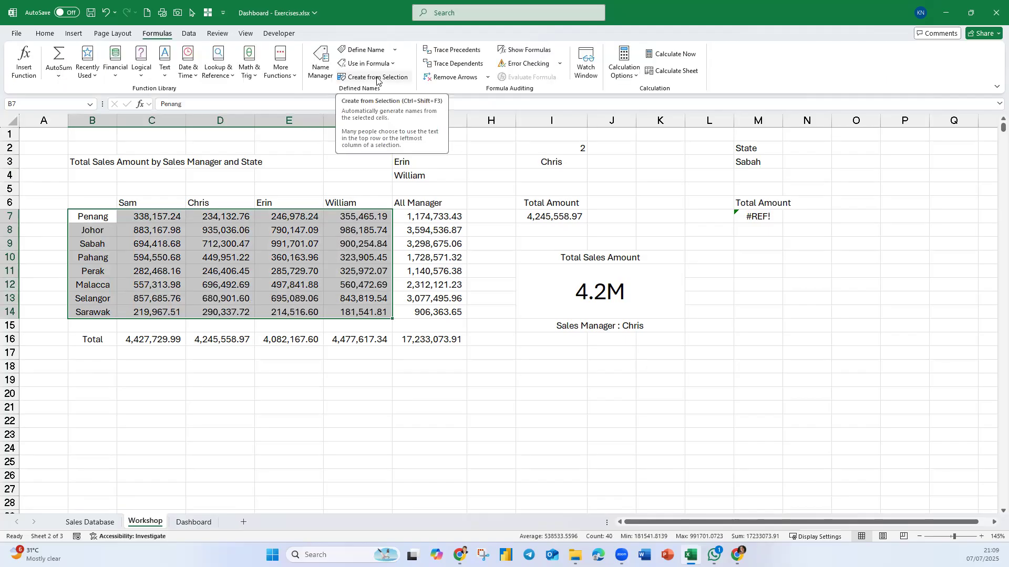
{"action": "left_click", "coordinate": [377, 77]}
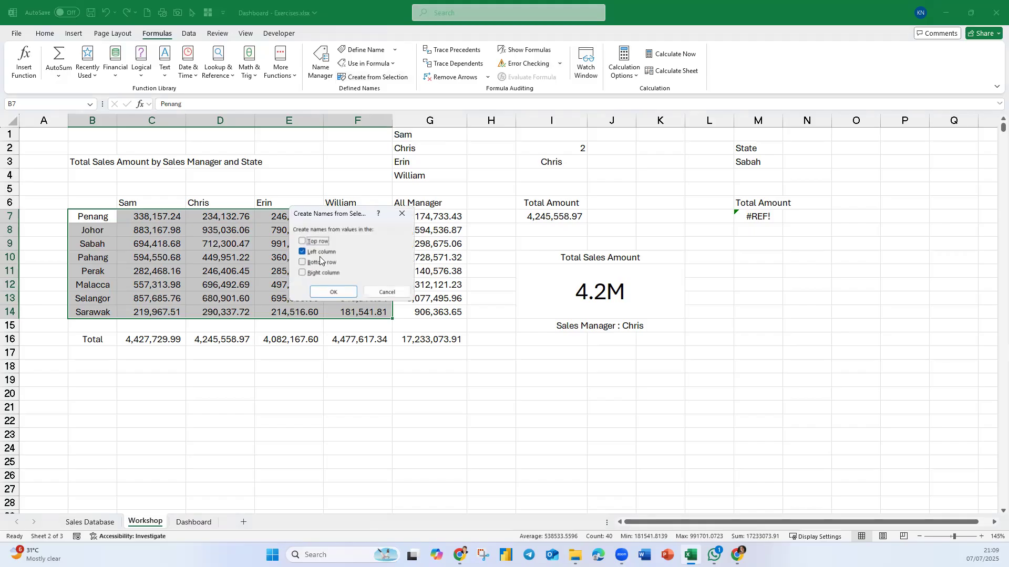
{"action": "left_click", "coordinate": [335, 292]}
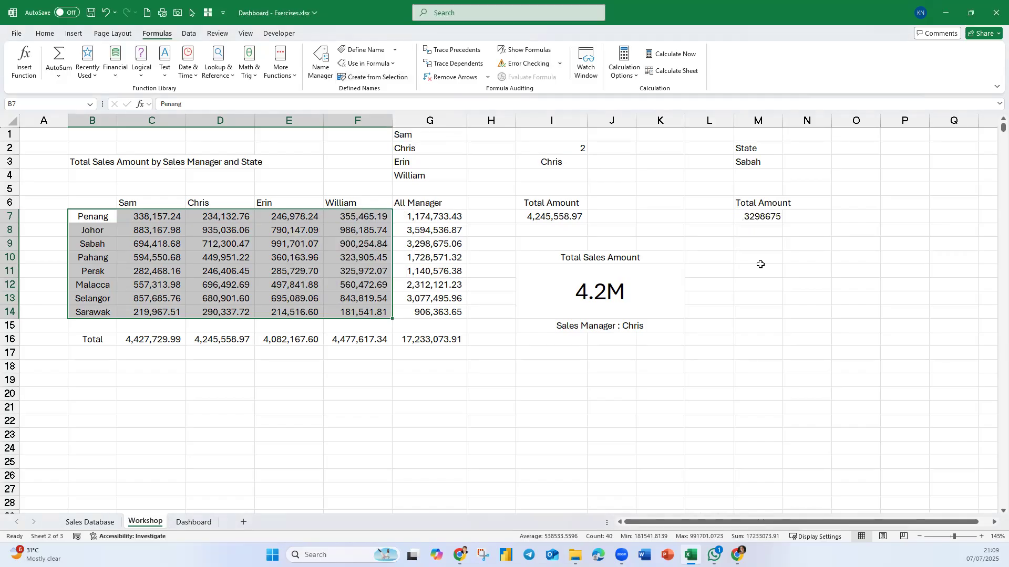
- Apply the comma number style to the total in cell M7 and fit column M's width to its contents
{"action": "left_click", "coordinate": [771, 218]}
{"action": "left_click_drag", "start_coordinate": [782, 120], "coordinate": [797, 121]}
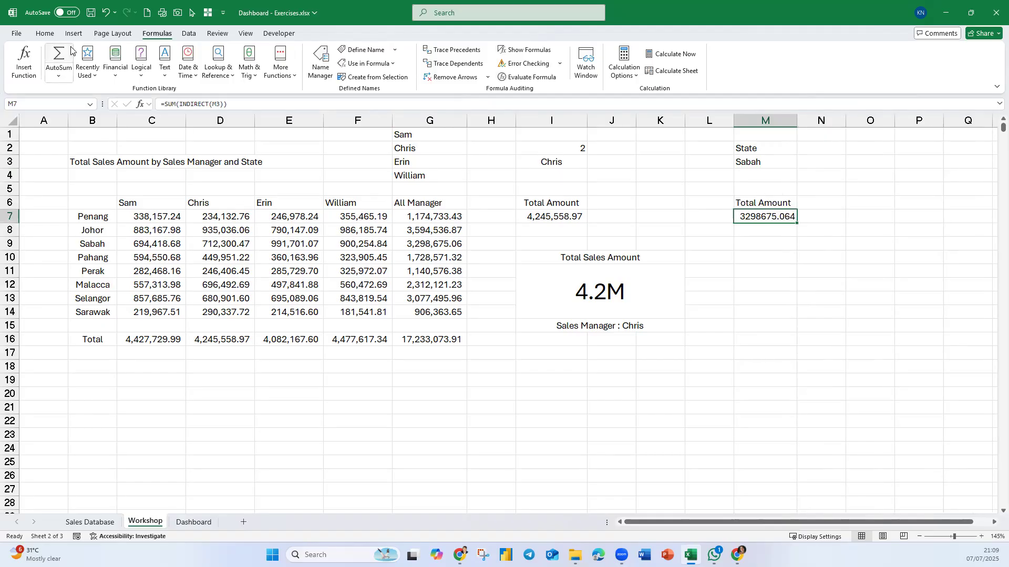
{"action": "left_click", "coordinate": [45, 35]}
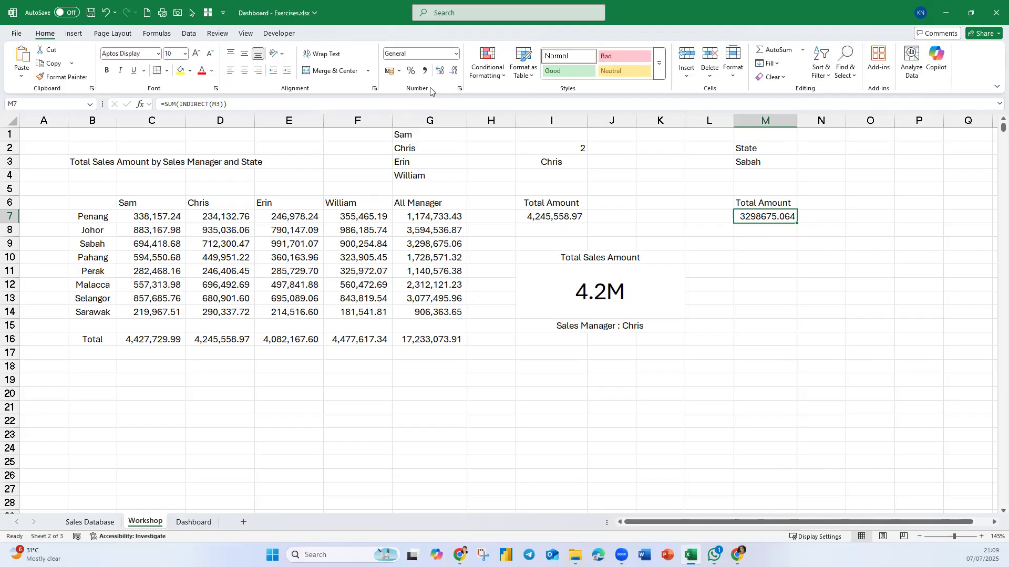
{"action": "left_click", "coordinate": [425, 70]}
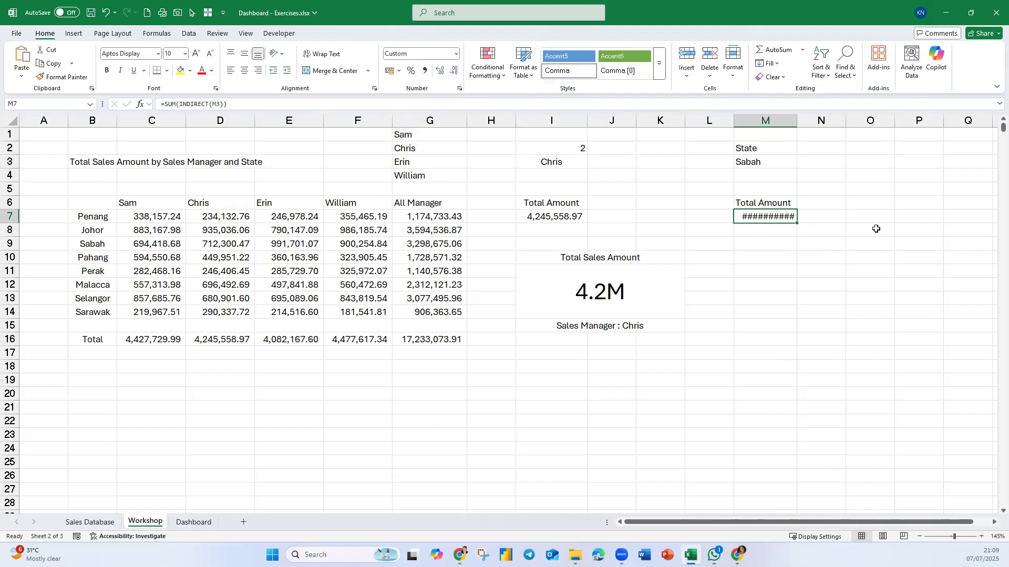
{"action": "double_click", "coordinate": [802, 120]}
- Copy the sales manager card in I10:K15 to M10 and check the cell reference in the copied amount formula
{"action": "left_click", "coordinate": [737, 295]}
{"action": "left_click_drag", "start_coordinate": [596, 258], "coordinate": [566, 311]}
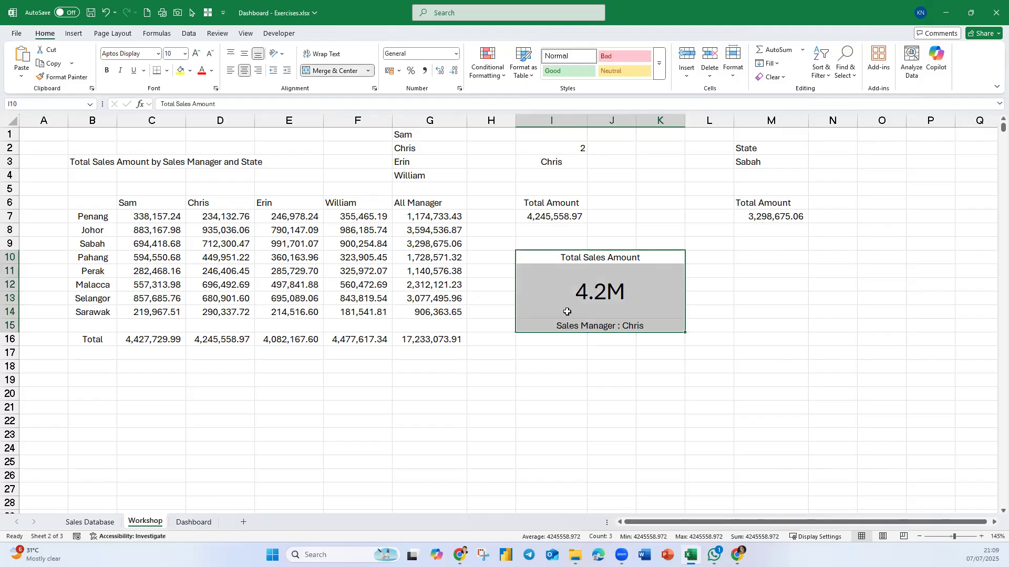
{"action": "key", "text": "ctrl+c"}
{"action": "left_click", "coordinate": [754, 255]}
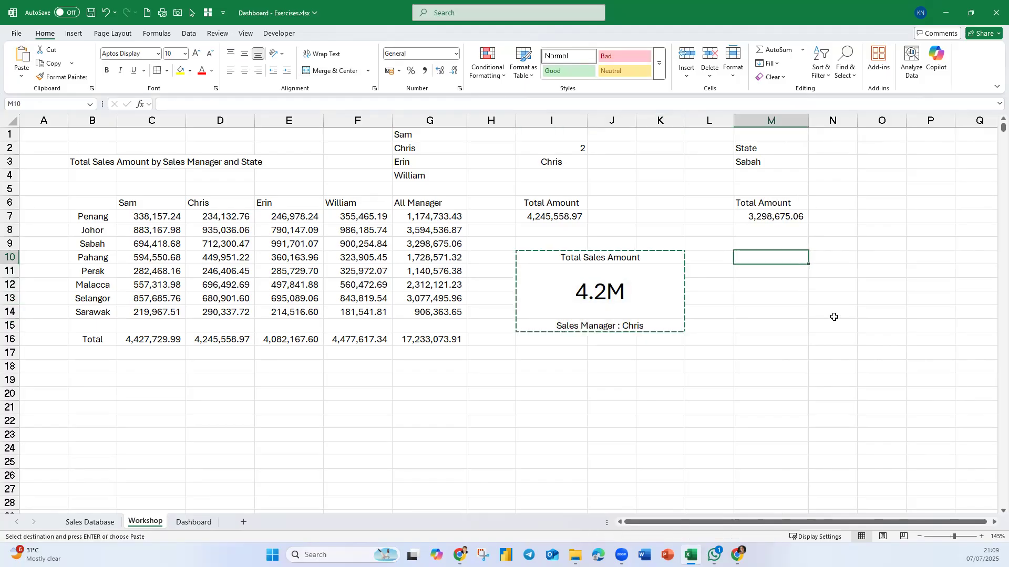
{"action": "key", "text": "ctrl+v"}
{"action": "left_click", "coordinate": [822, 292]}
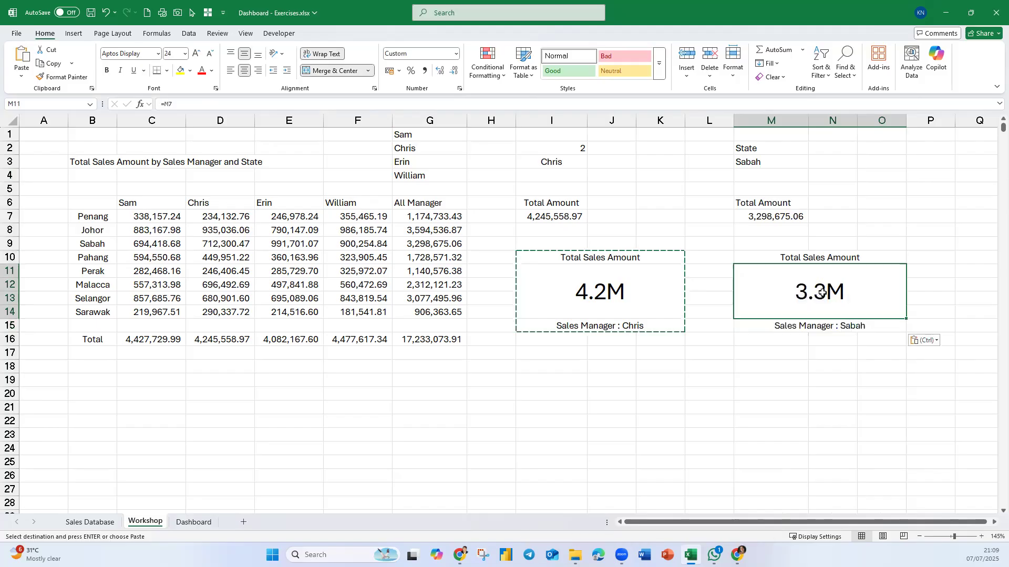
{"action": "double_click", "coordinate": [838, 295]}
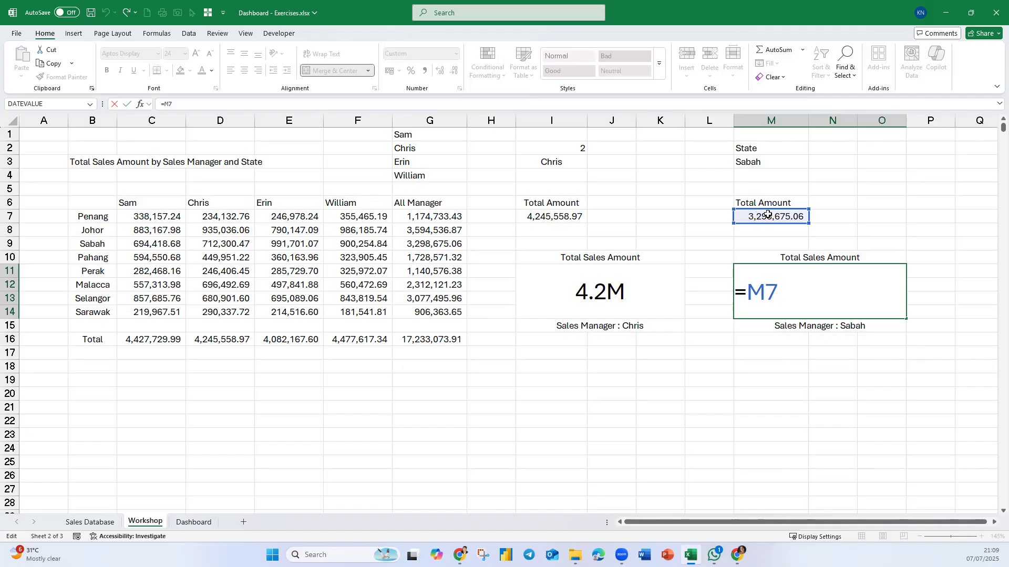
{"action": "key", "text": "Return"}
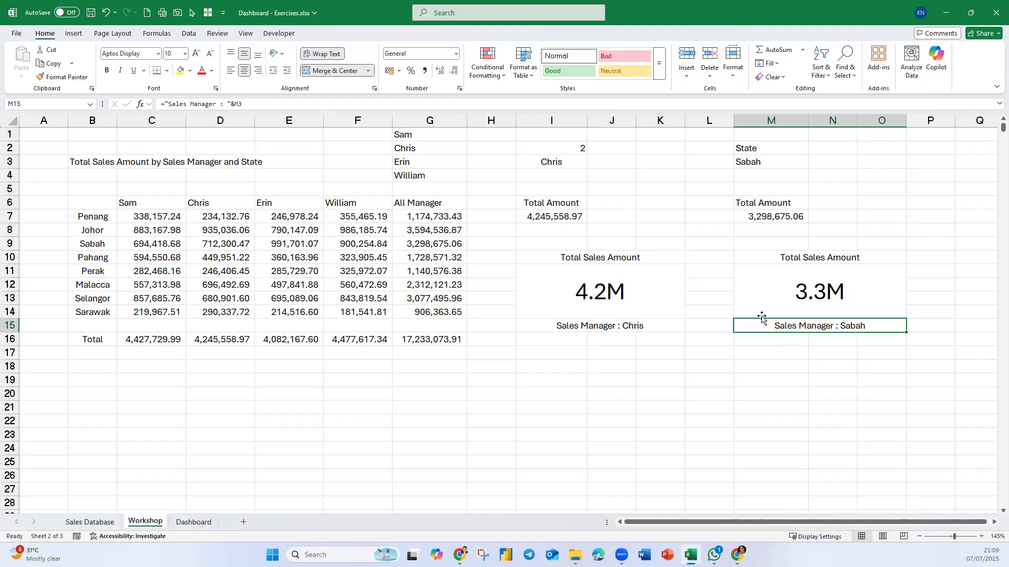
- Change the copied card's caption formula in M15 to ="State : "&M3
{"action": "double_click", "coordinate": [809, 326]}
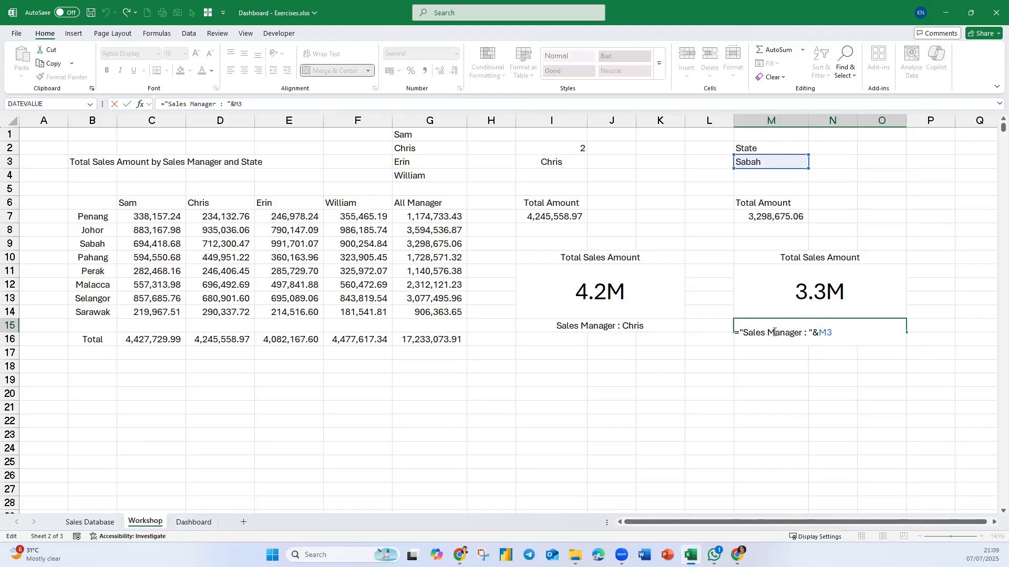
{"action": "double_click", "coordinate": [744, 332]}
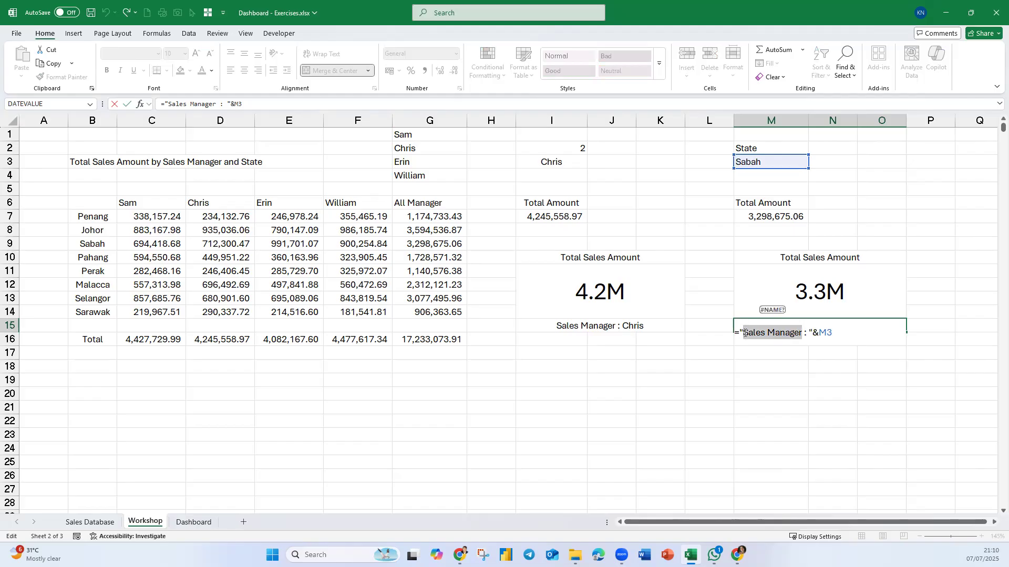
{"action": "type", "text": "ste"}
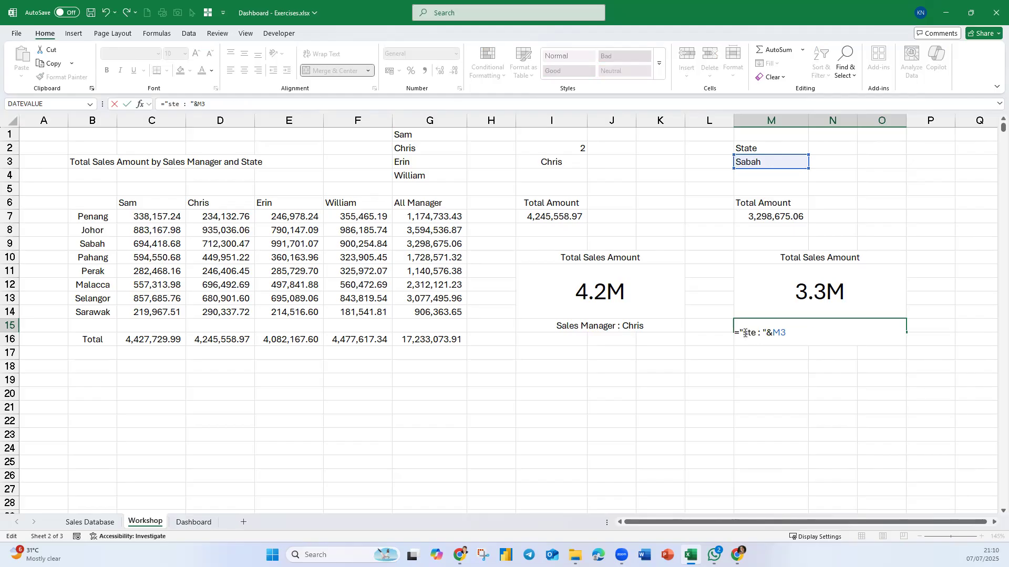
{"action": "type", "text": "te"}
{"action": "key", "text": "shift+Right"}
{"action": "type", "text": "S"}
{"action": "key", "text": "Return"}
{"action": "key", "text": "Up"}
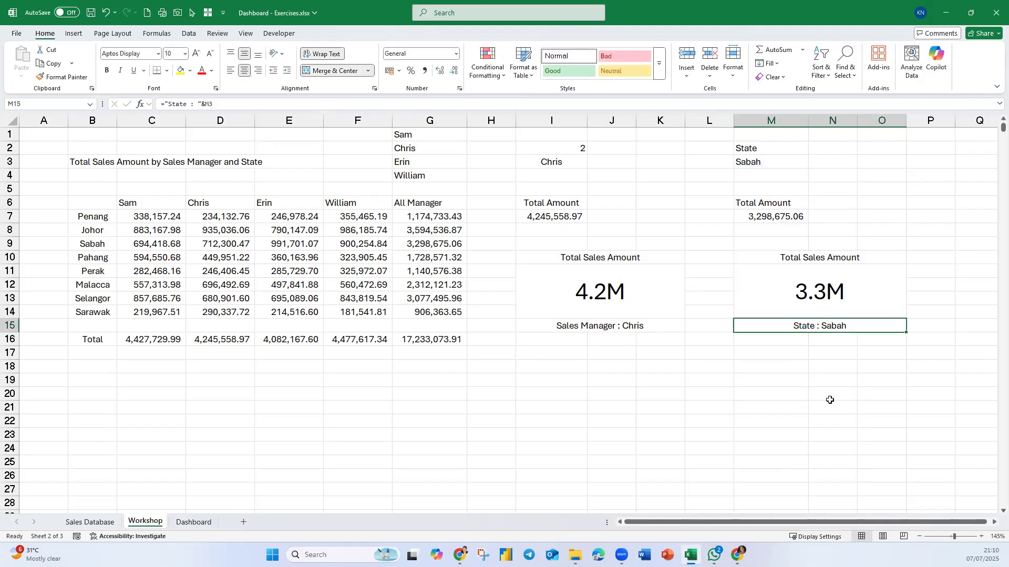
- Merge and center I16:K17 below the sales manager card, middle-align it, and set its font to bold, size 12
{"action": "left_click_drag", "start_coordinate": [564, 339], "coordinate": [658, 353]}
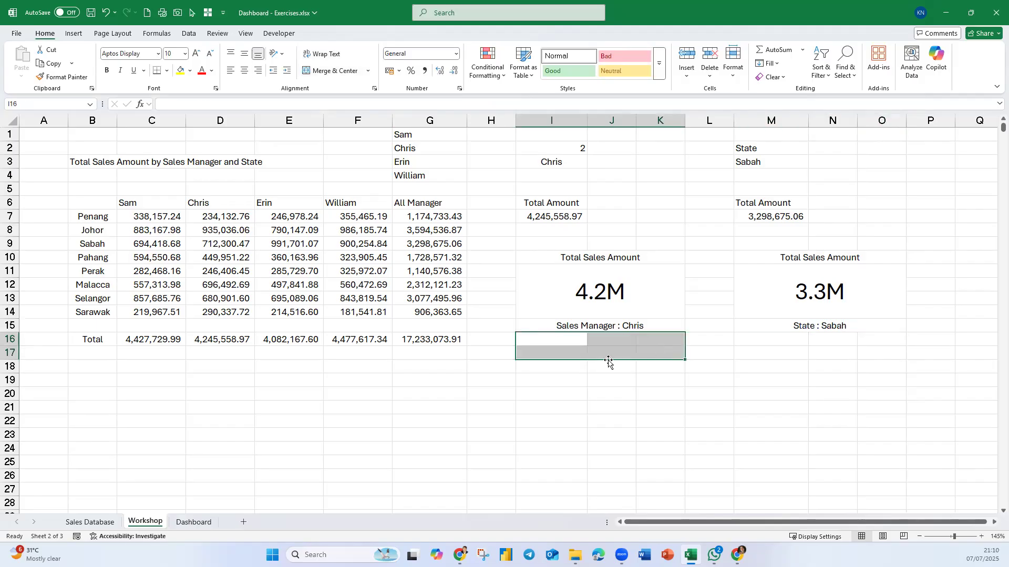
{"action": "left_click", "coordinate": [322, 73]}
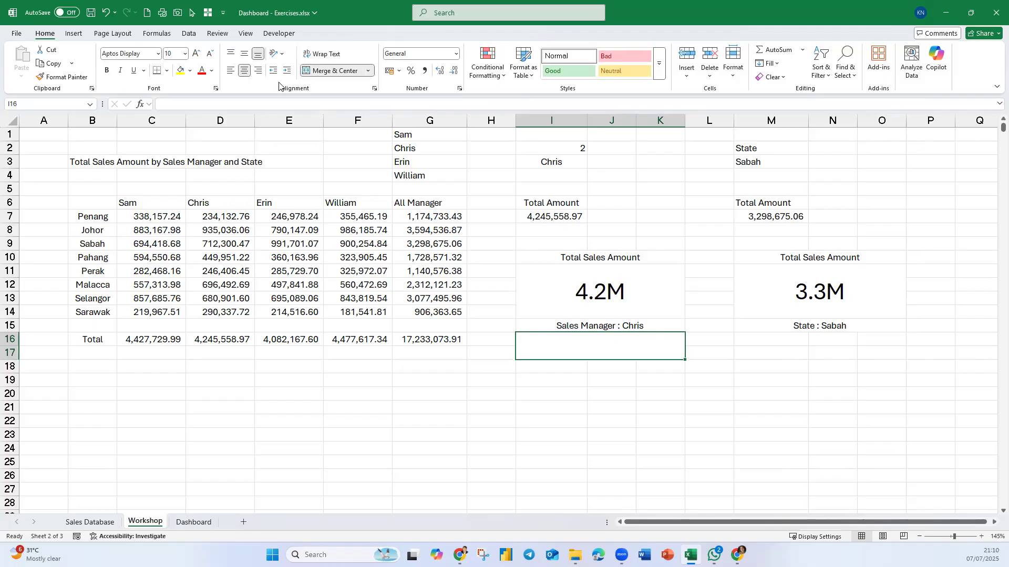
{"action": "left_click", "coordinate": [245, 53]}
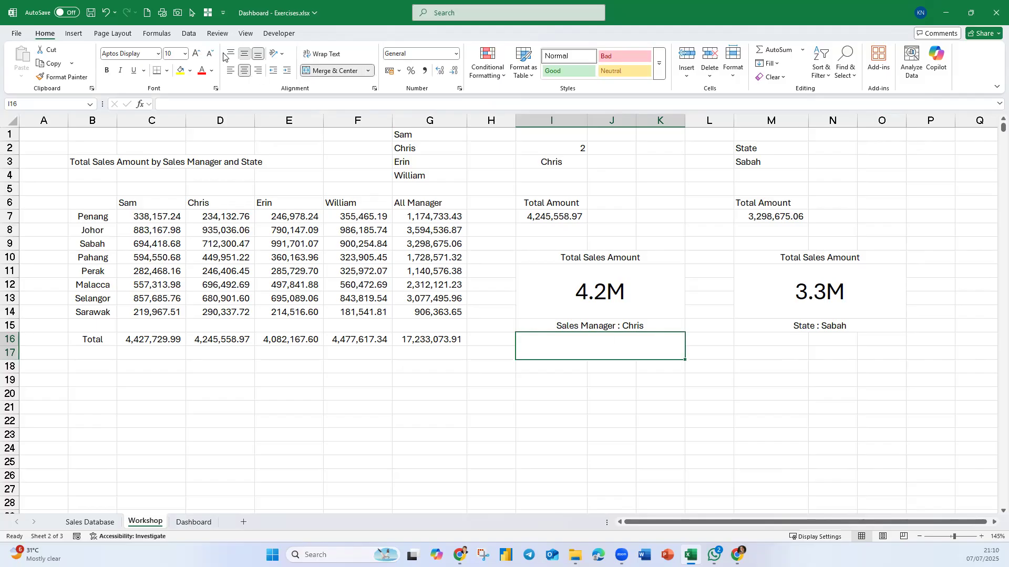
{"action": "left_click", "coordinate": [196, 54]}
{"action": "key", "text": "ctrl+b"}
- Enter the formula =I7/G16 in cell J7 to calculate the selected manager's share of total sales
{"action": "left_click", "coordinate": [627, 213]}
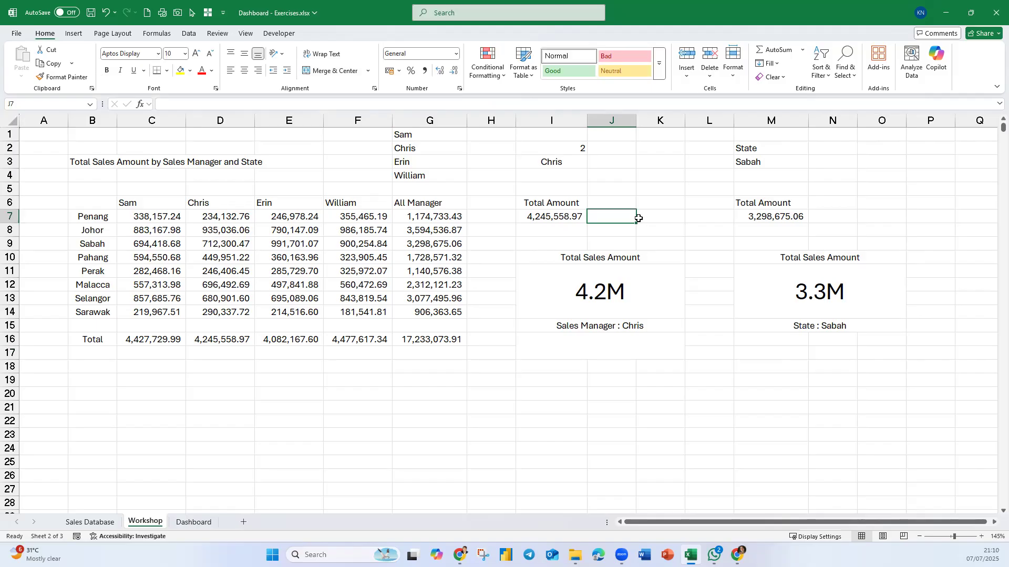
{"action": "type", "text": "="}
{"action": "left_click", "coordinate": [570, 218]}
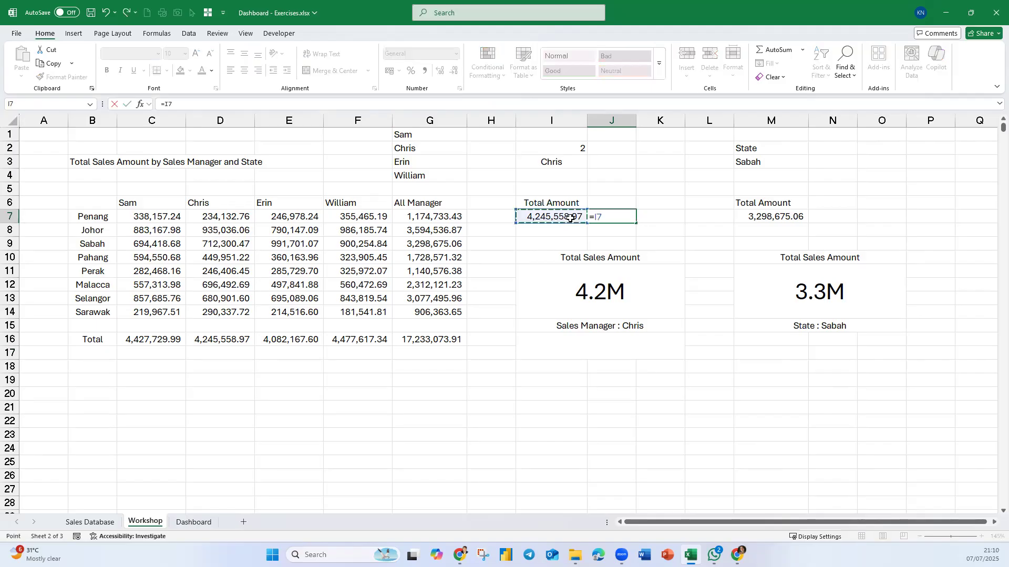
{"action": "type", "text": "/G16"}
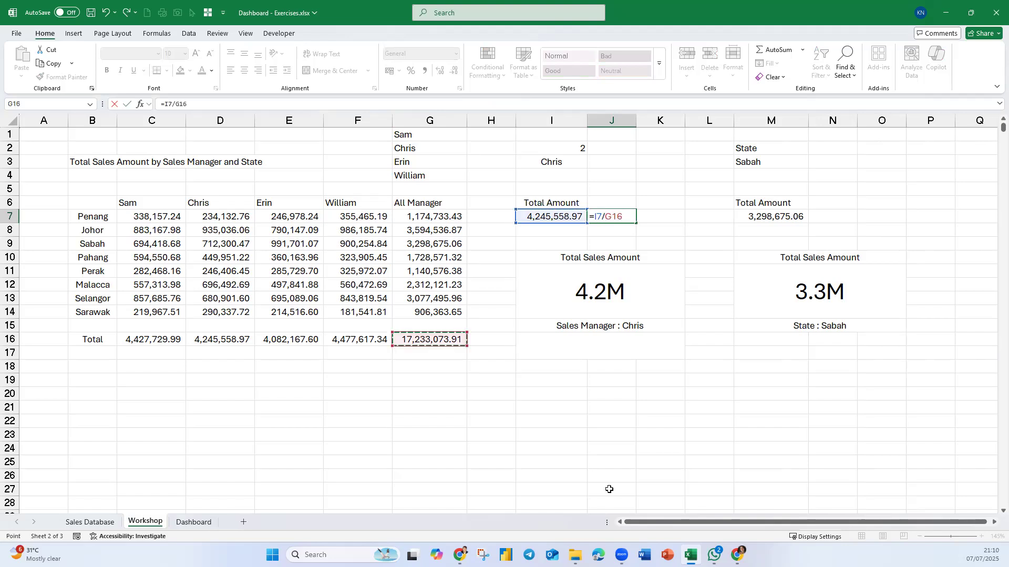
{"action": "key", "text": "Return"}
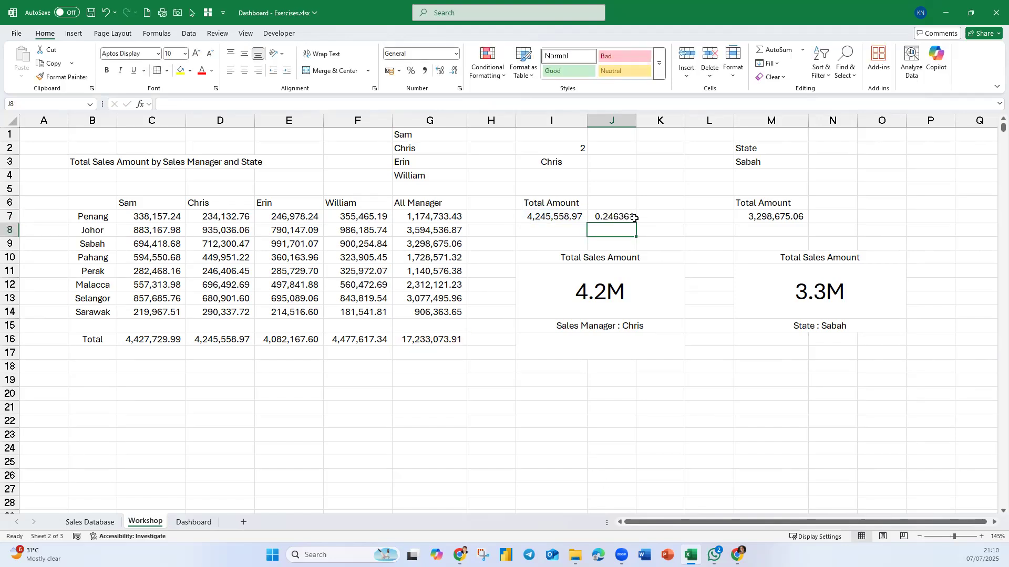
- Format the sales share in cell J7 as a percentage with two decimal places
{"action": "key", "text": "Up"}
{"action": "left_click", "coordinate": [456, 53]}
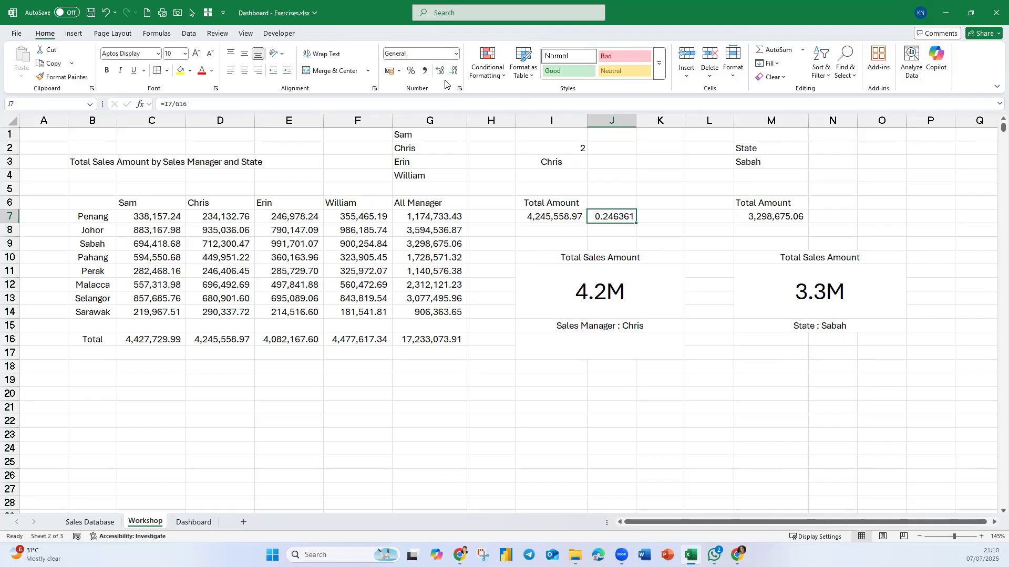
{"action": "left_click", "coordinate": [434, 249]}
- Enter the formula ="Total Contribution= "&J7 in the merged cell I16 below the sales manager card
{"action": "left_click", "coordinate": [602, 345]}
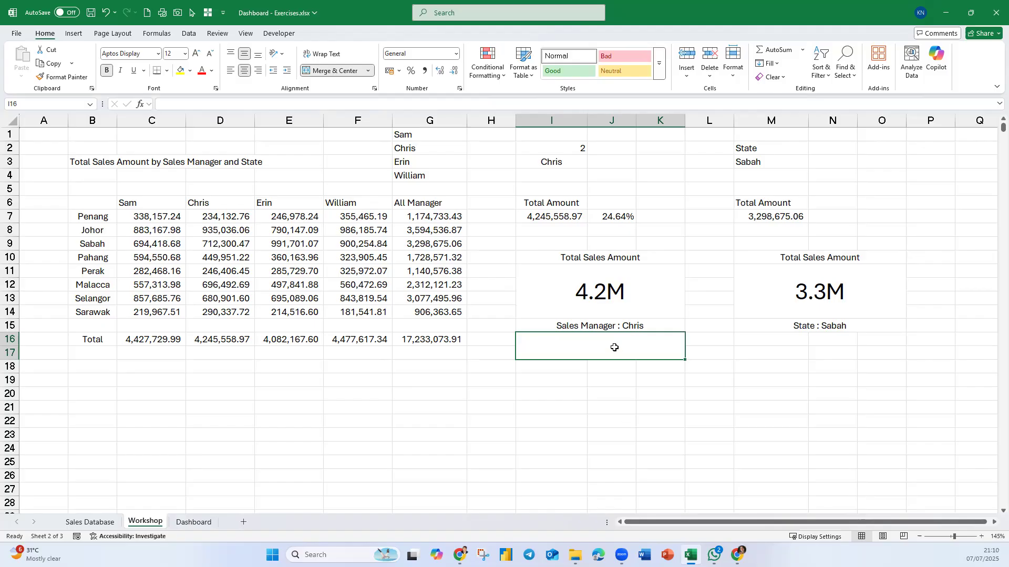
{"action": "type", "text": "="}
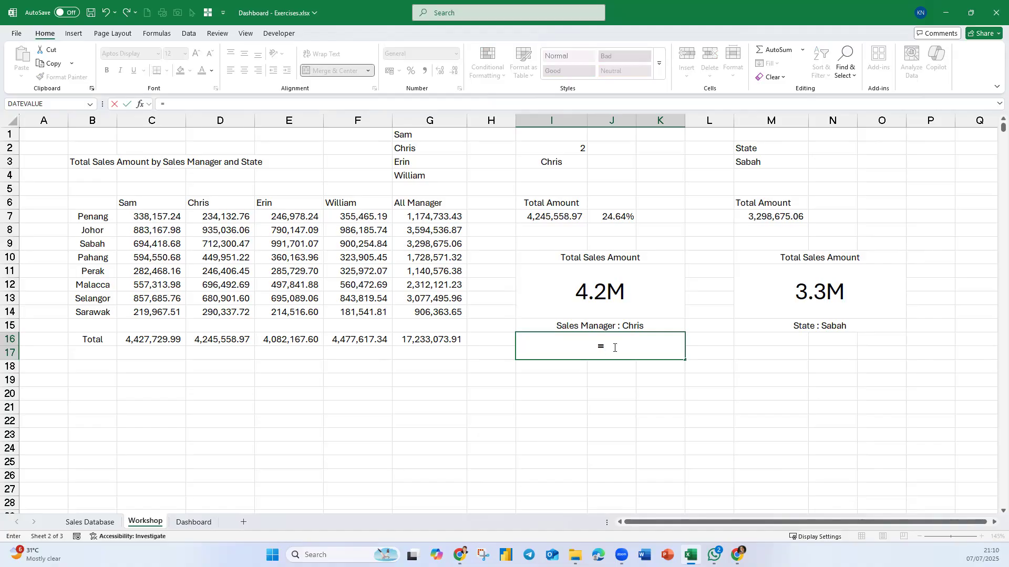
{"action": "type", "text": "total"}
{"action": "key", "text": "BackSpace"}
{"action": "key", "text": "BackSpace"}
{"action": "key", "text": "BackSpace"}
{"action": "key", "text": "BackSpace"}
{"action": "key", "text": "BackSpace"}
{"action": "type", "text": "\"Total Contribut"}
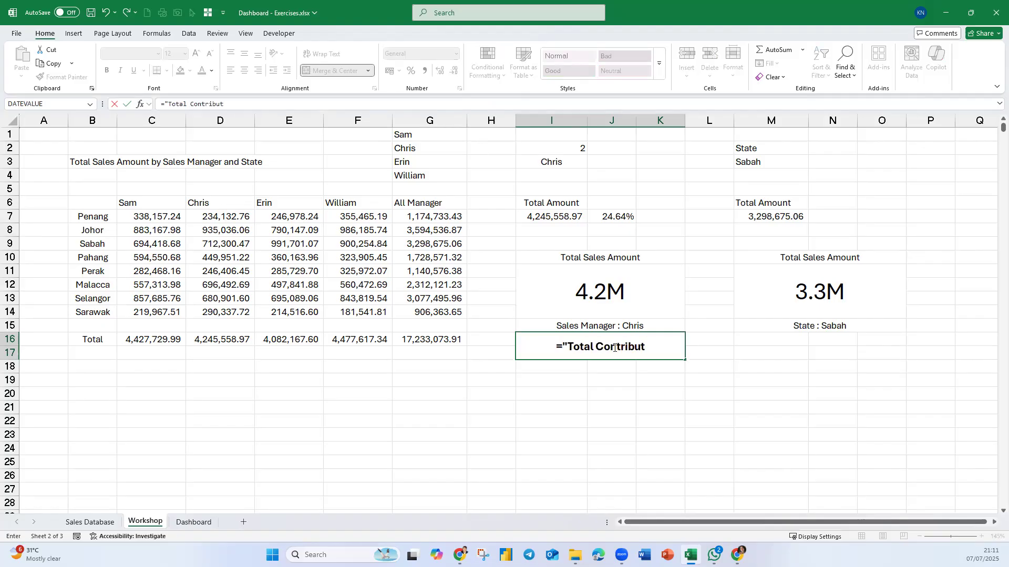
{"action": "type", "text": "ion\""}
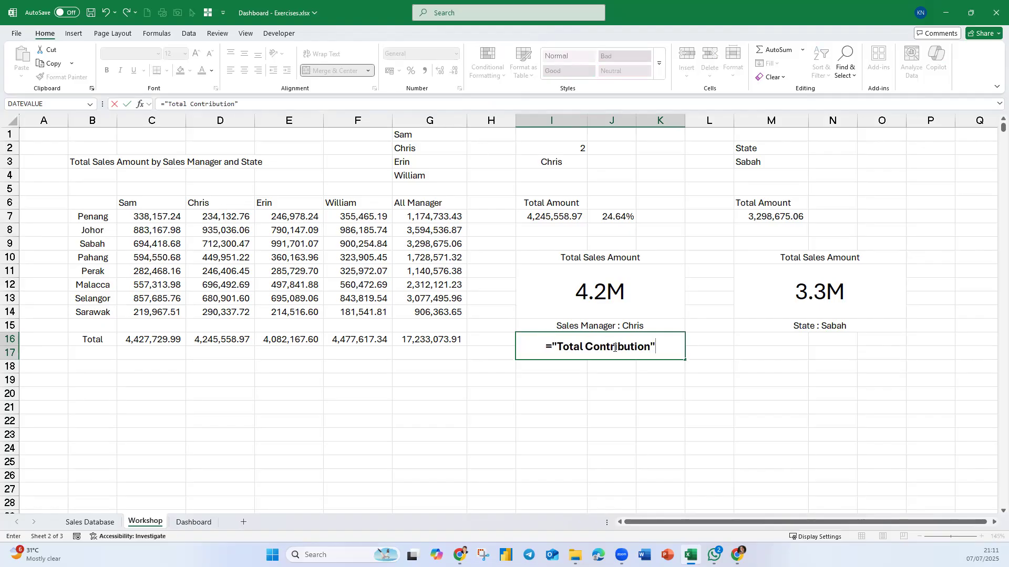
{"action": "key", "text": "BackSpace"}
{"action": "type", "text": "="}
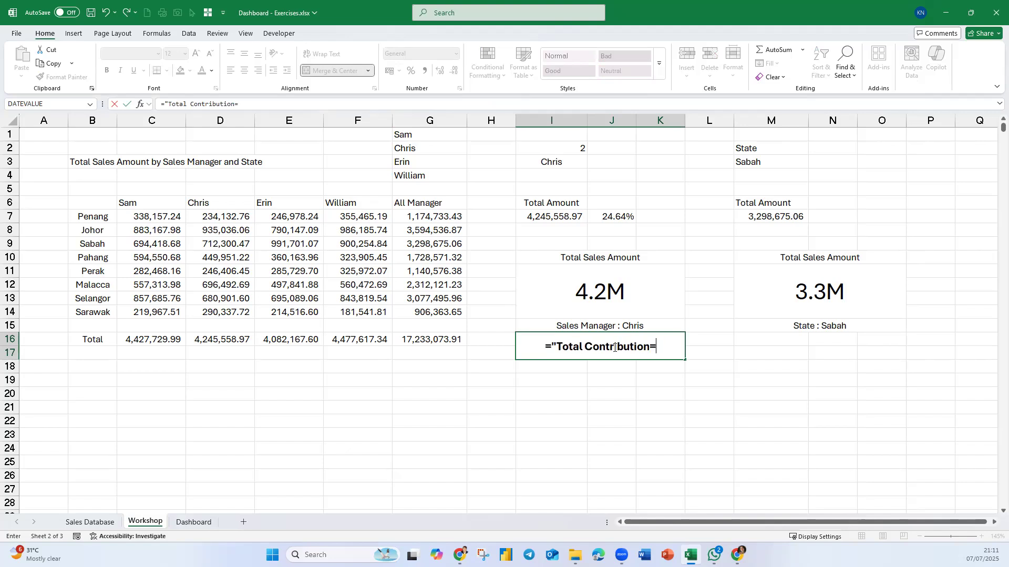
{"action": "type", "text": " \""}
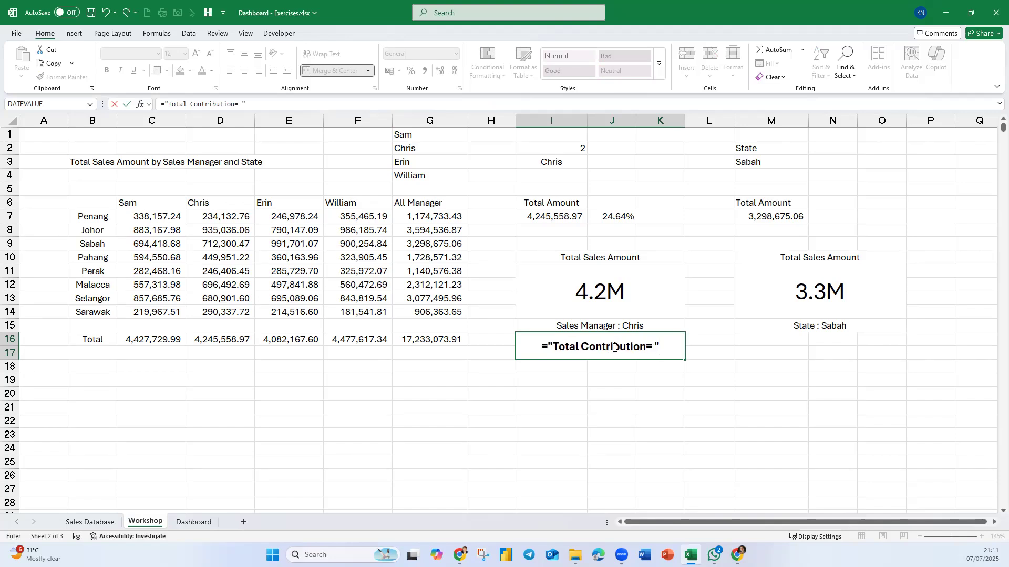
{"action": "type", "text": "&"}
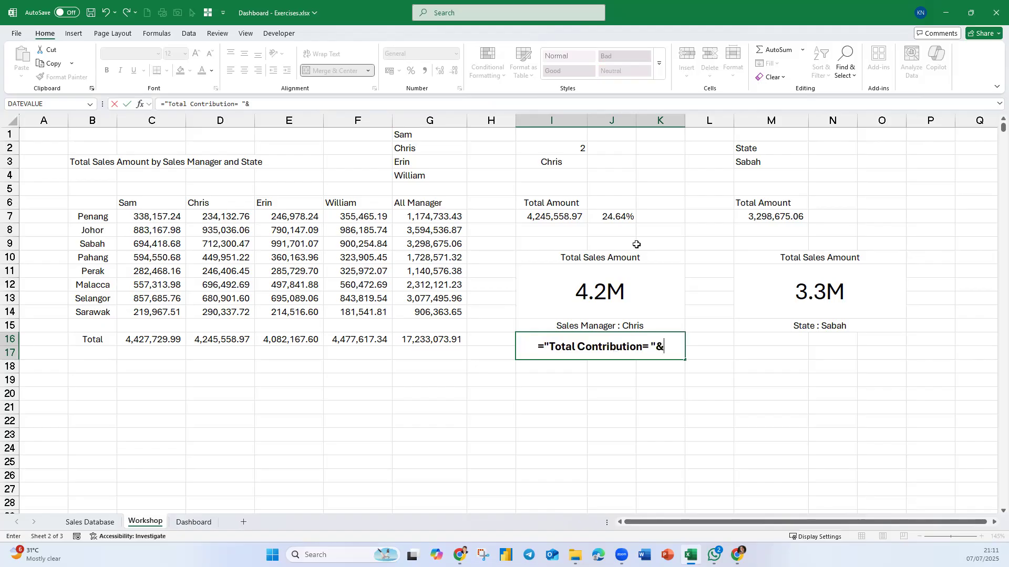
{"action": "left_click", "coordinate": [619, 217]}
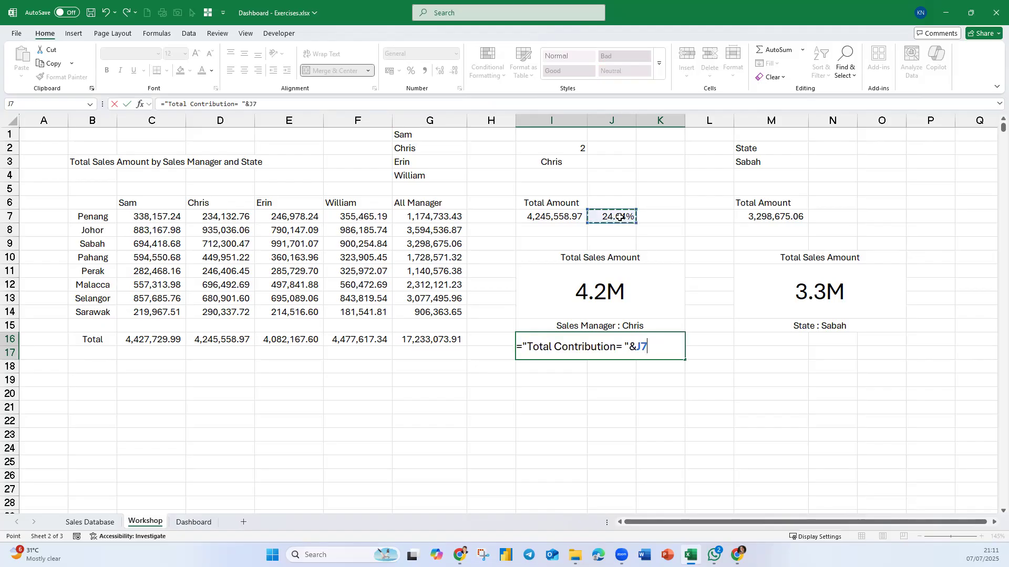
{"action": "key", "text": "Return"}
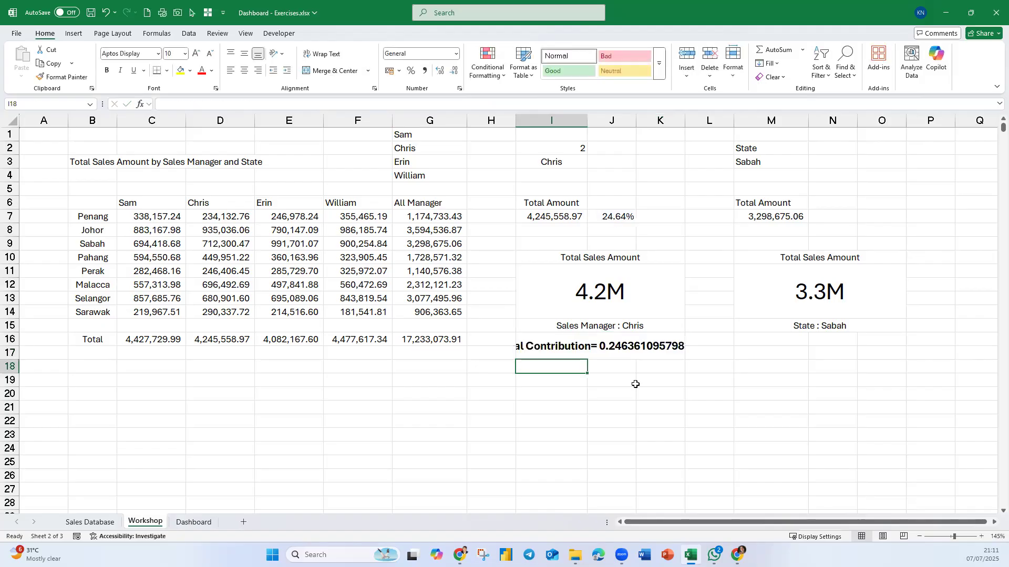
- Wrap the J7 reference in I16's formula in a TEXT function with the format "0.00 %"
{"action": "left_click", "coordinate": [627, 346]}
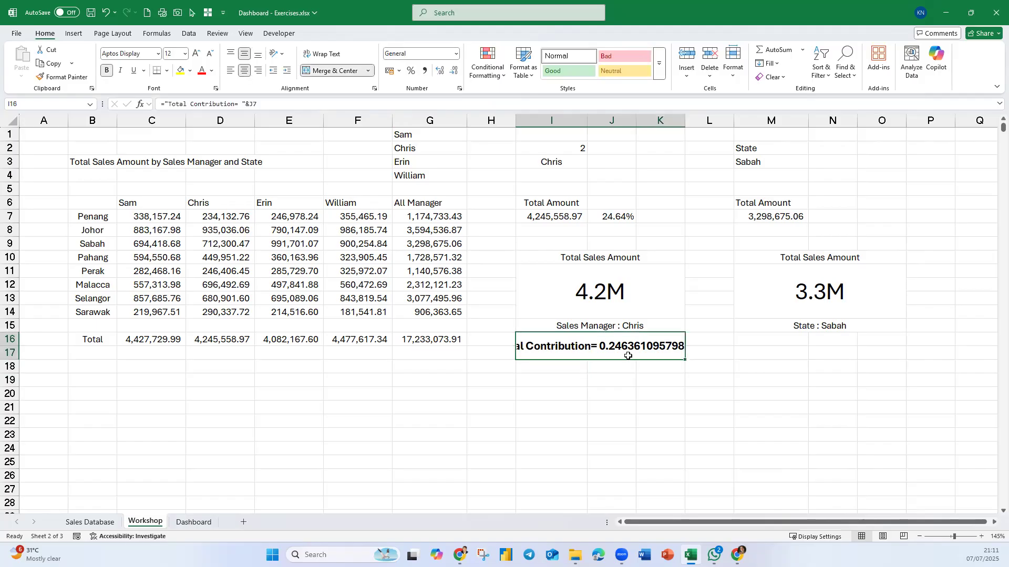
{"action": "double_click", "coordinate": [654, 346]}
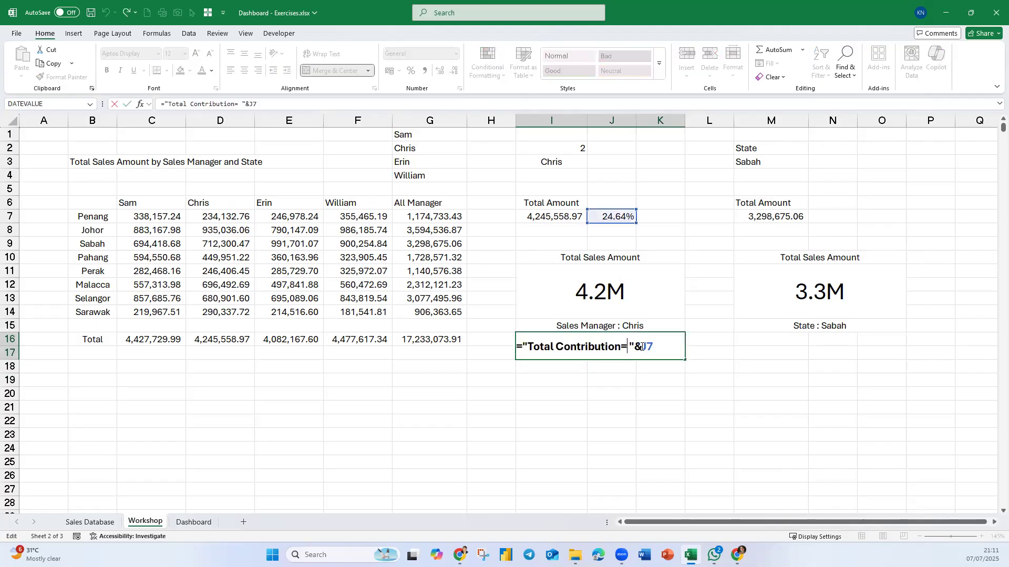
{"action": "key", "text": "Right"}
{"action": "key", "text": "Right"}
{"action": "key", "text": "Right"}
{"action": "type", "text": "tex"}
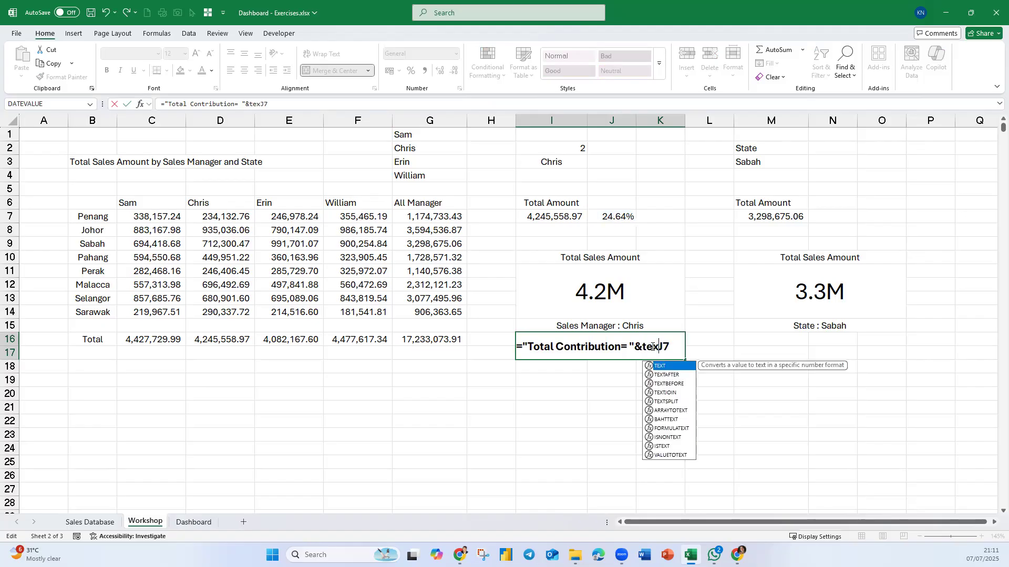
{"action": "key", "text": "Tab"}
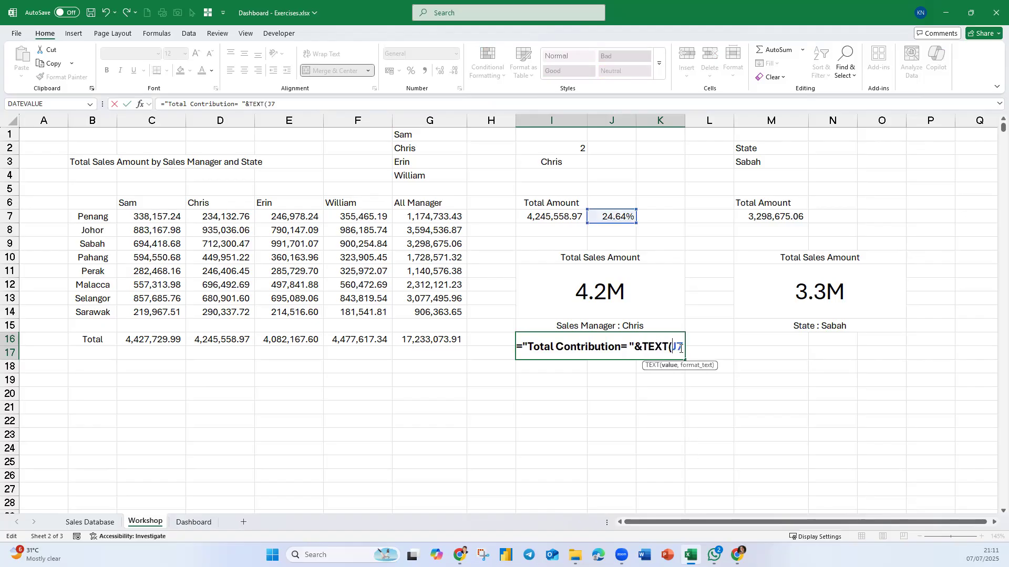
{"action": "type", "text": ","}
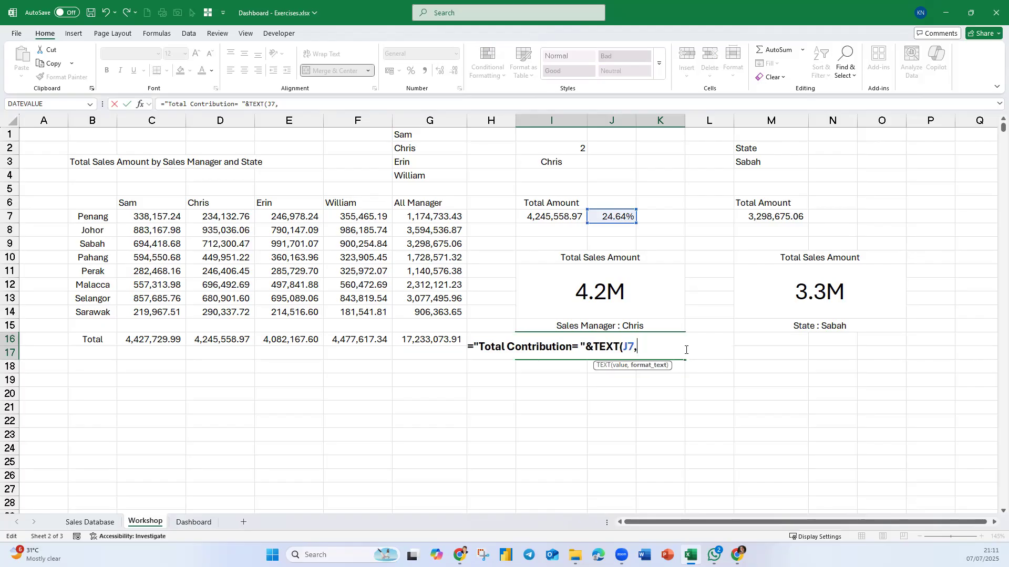
{"action": "type", "text": "\"0.00 %\")"}
{"action": "key", "text": "Return"}
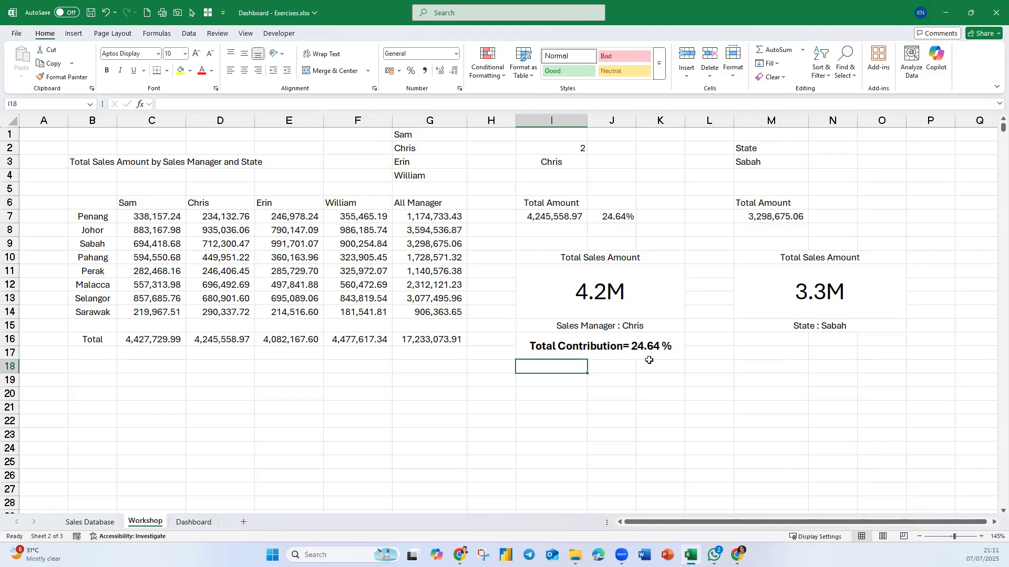
- Replace the equals sign after "Total Contribution" in I16's label text with a colon
{"action": "left_click", "coordinate": [622, 345]}
{"action": "double_click", "coordinate": [623, 346]}
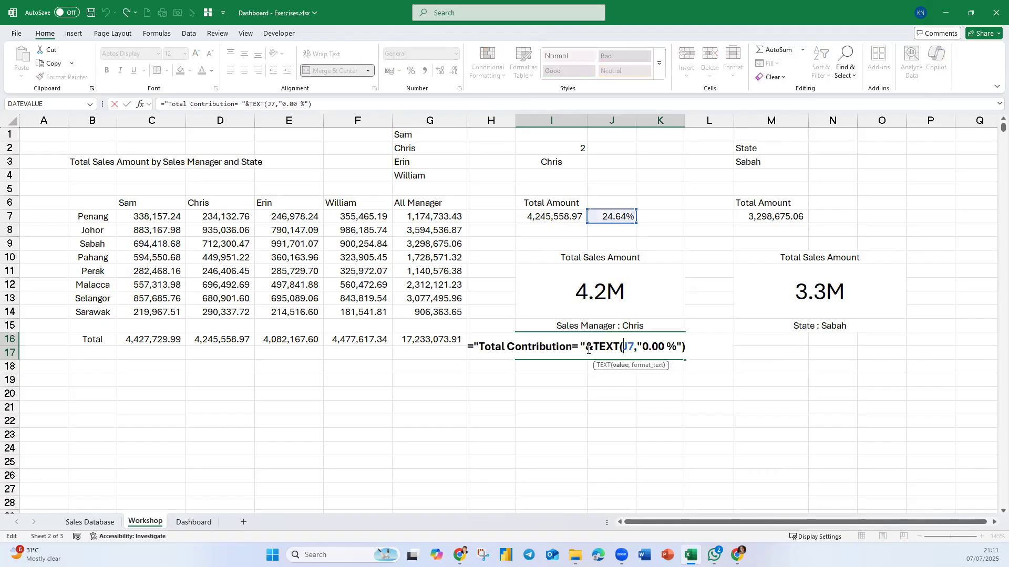
{"action": "left_click_drag", "start_coordinate": [579, 343], "coordinate": [572, 350]}
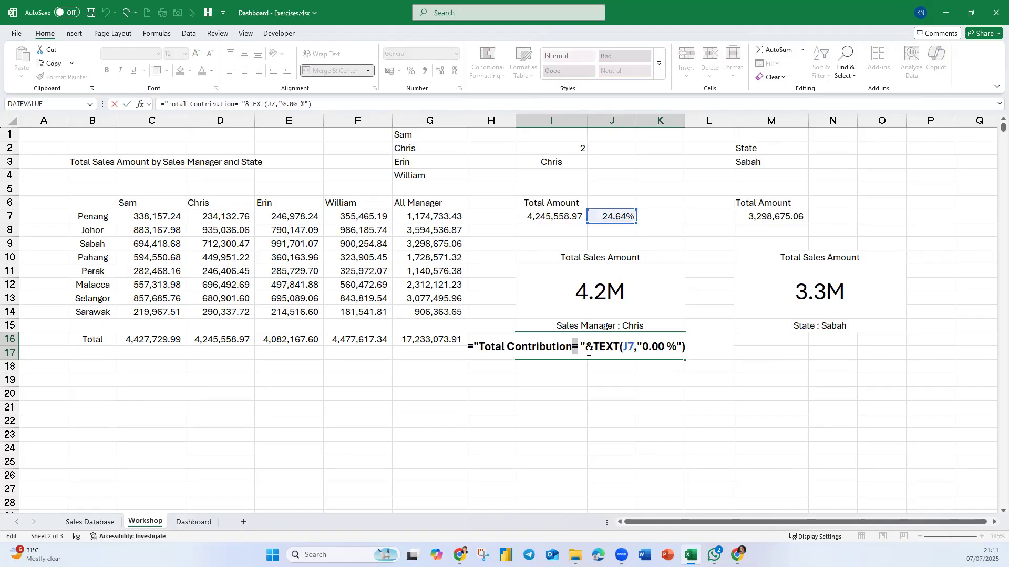
{"action": "type", "text": ":"}
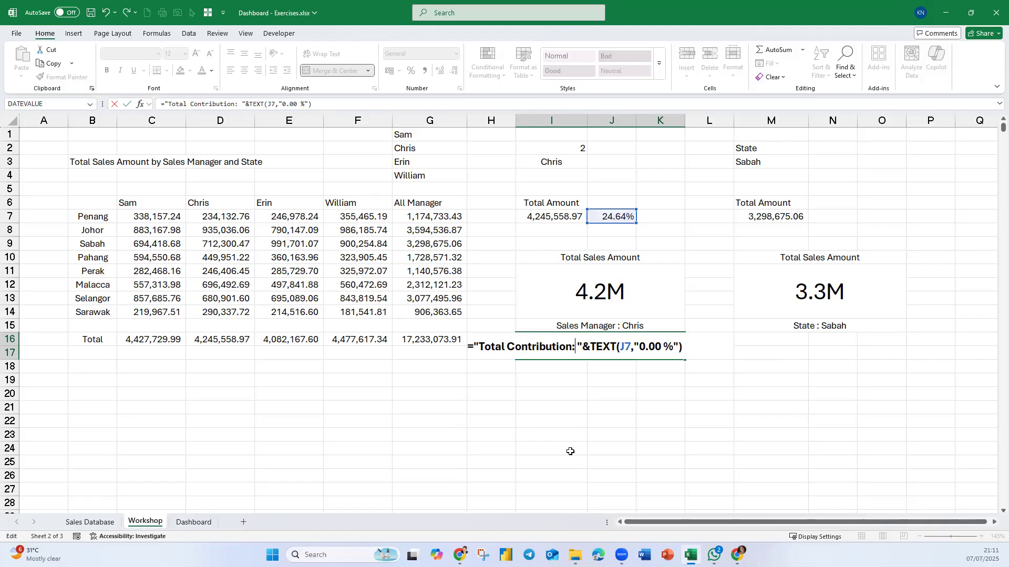
{"action": "key", "text": "Return"}
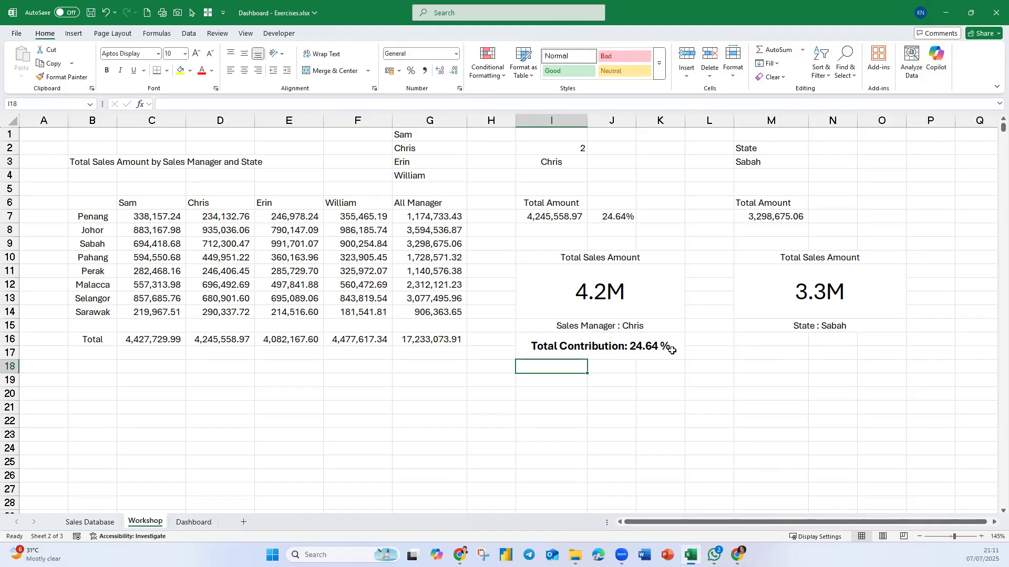
- Copy the contribution caption from I16 to M16 below the state card and check its cell reference
{"action": "key", "text": "Up"}
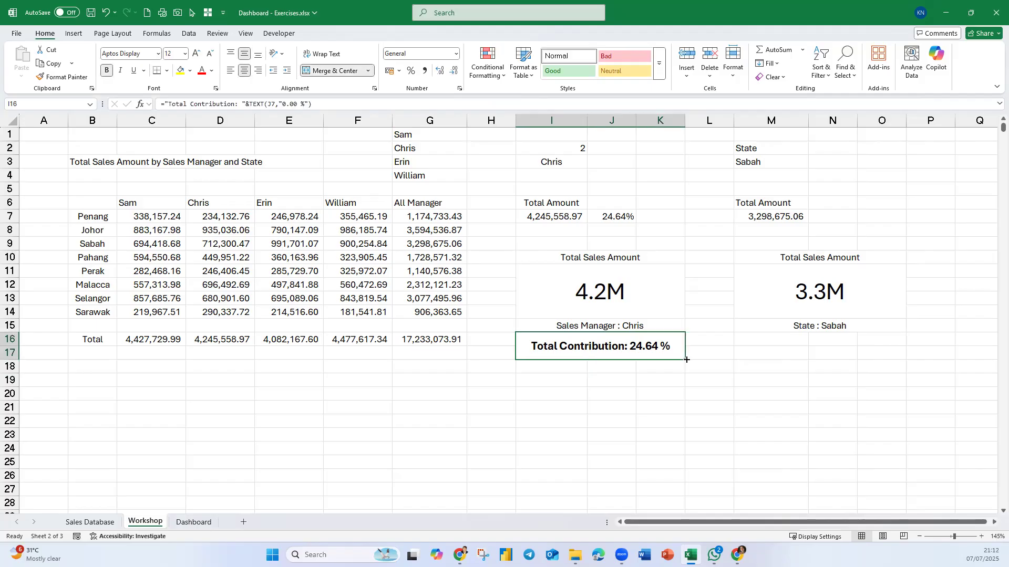
{"action": "key", "text": "ctrl+c"}
{"action": "left_click", "coordinate": [760, 339]}
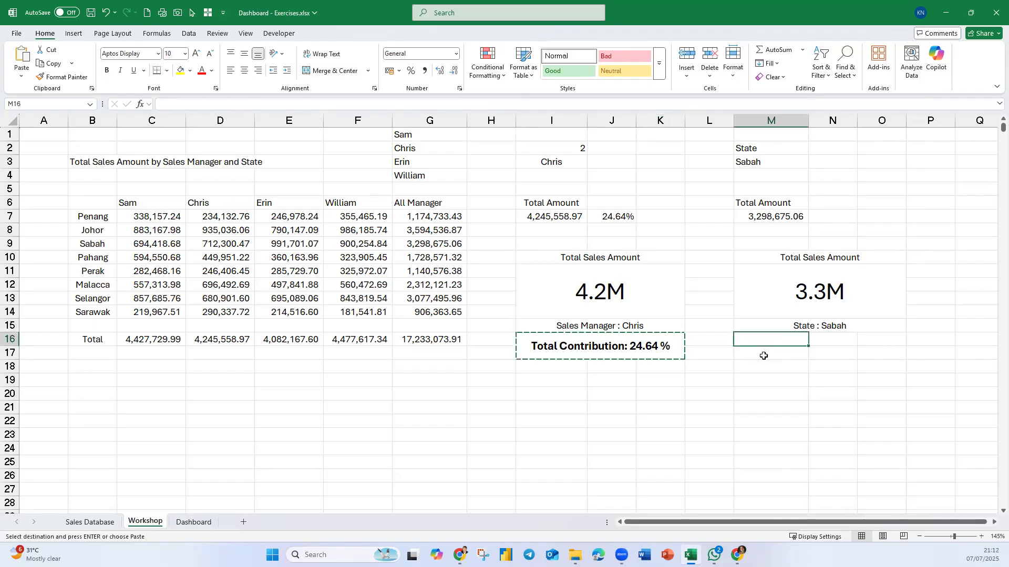
{"action": "key", "text": "ctrl+v"}
{"action": "double_click", "coordinate": [850, 349]}
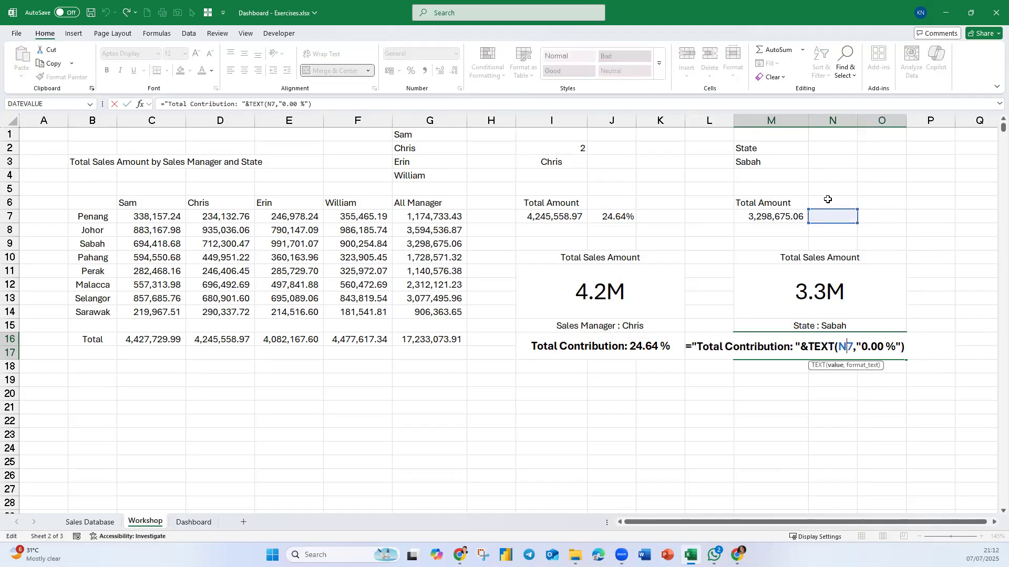
- Enter the formula =M7/G16 in cell N7 to calculate the selected state's share of total sales
{"action": "left_click", "coordinate": [831, 217]}
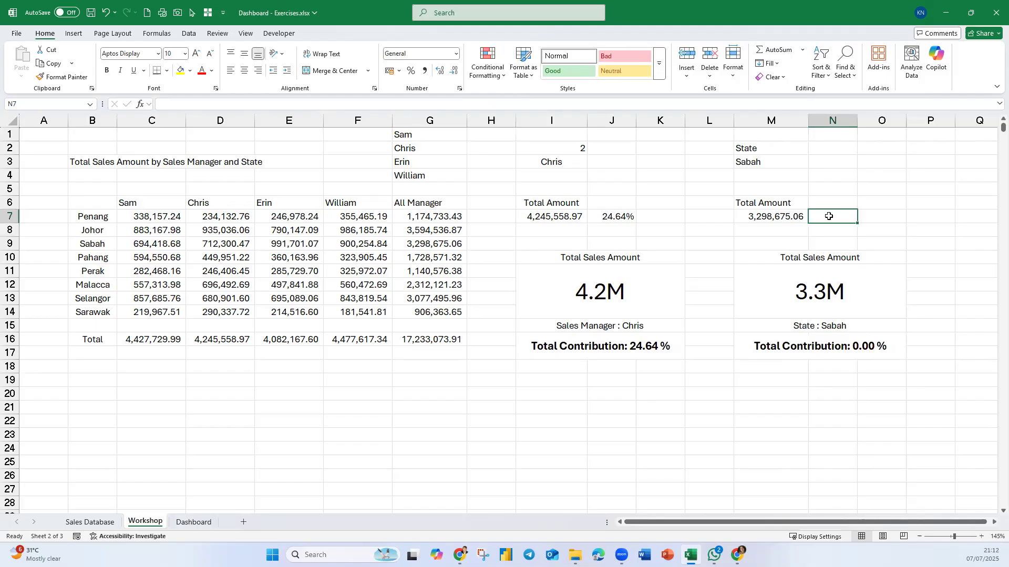
{"action": "type", "text": "="}
{"action": "left_click", "coordinate": [773, 215]}
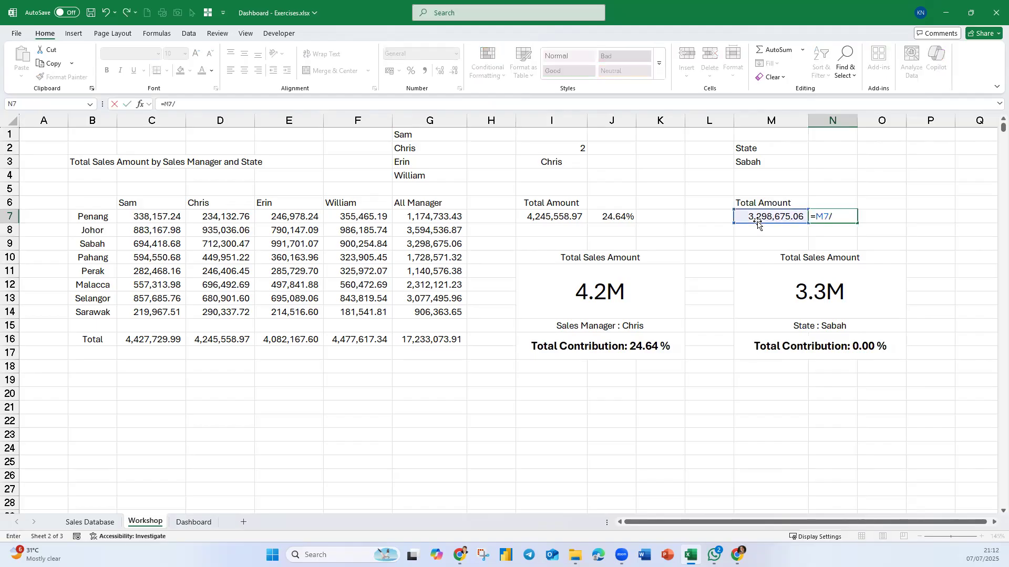
{"action": "type", "text": "/"}
{"action": "left_click", "coordinate": [439, 341]}
{"action": "key", "text": "Return"}
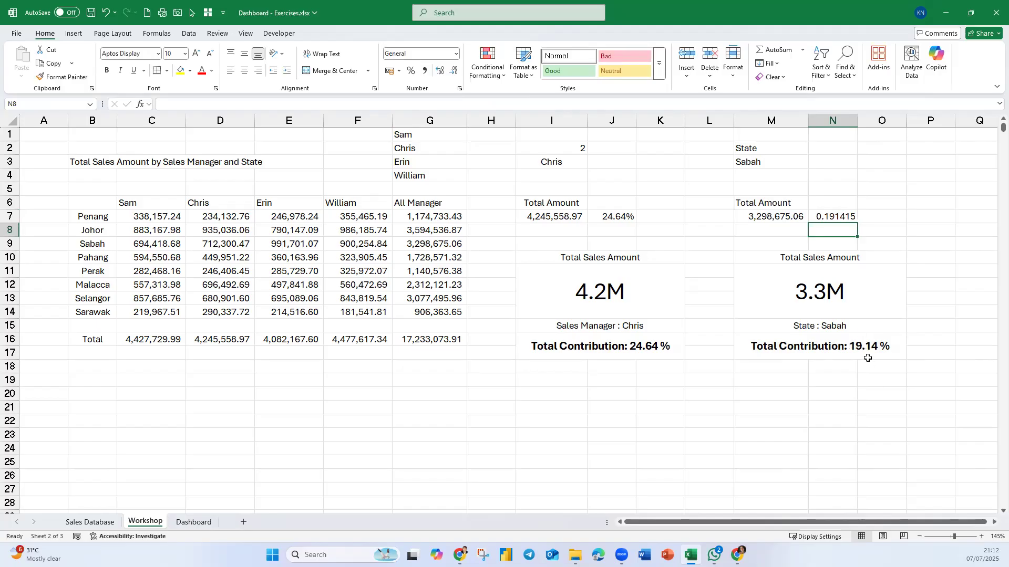
- Delete the old sales manager card picture from the Dashboard sheet
{"action": "left_click", "coordinate": [201, 523]}
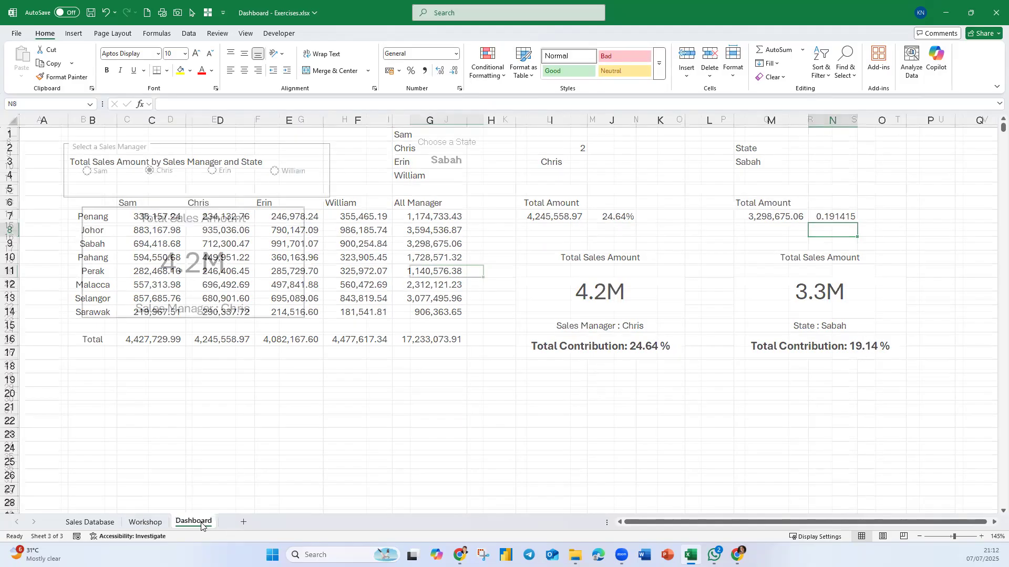
{"action": "left_click", "coordinate": [215, 233]}
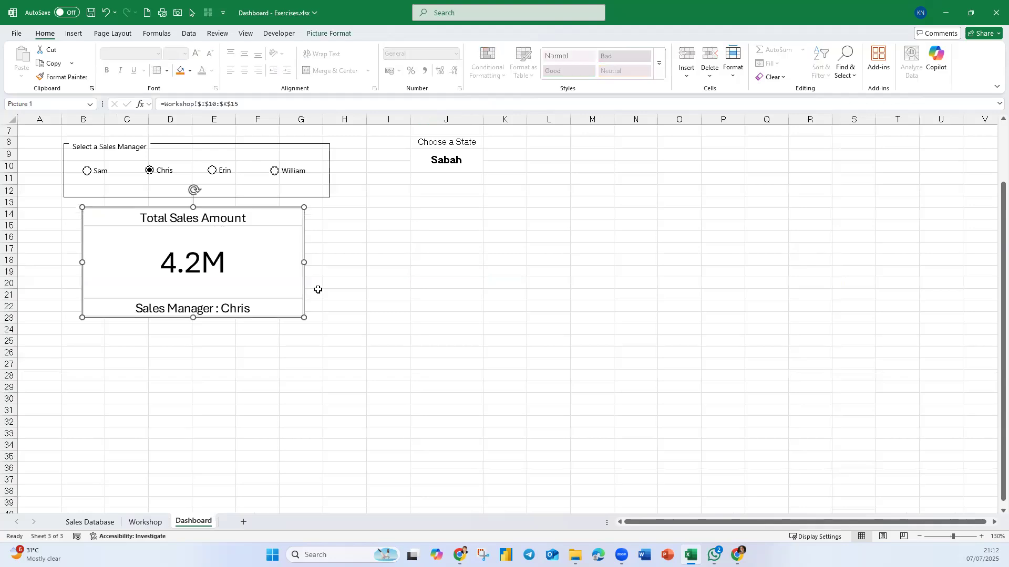
{"action": "key", "text": "Delete"}
- Place a linked Camera picture of Workshop range I10:K17 on the Dashboard sheet, just below the sales manager selector
{"action": "left_click", "coordinate": [138, 526]}
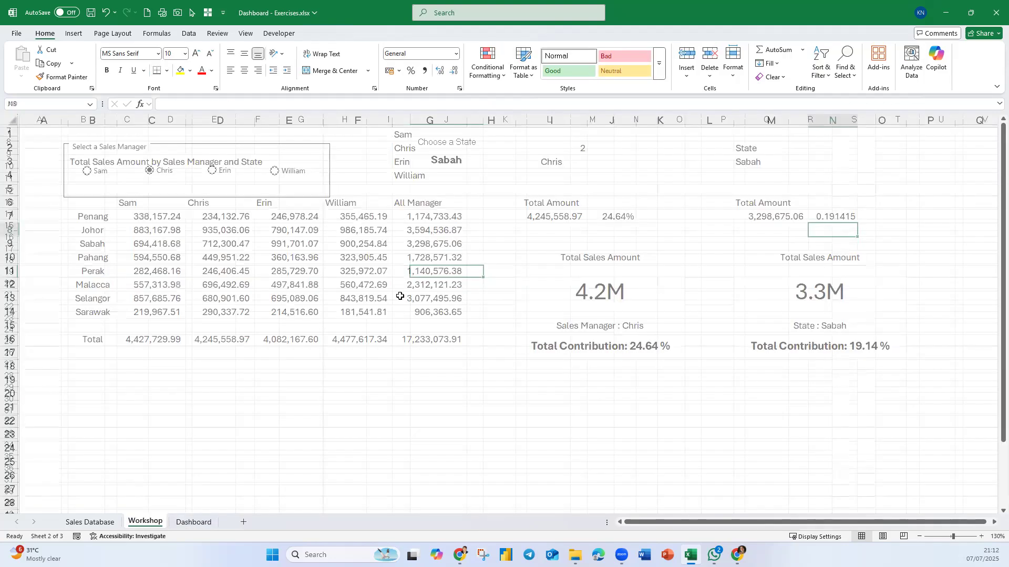
{"action": "left_click_drag", "start_coordinate": [607, 258], "coordinate": [632, 347]}
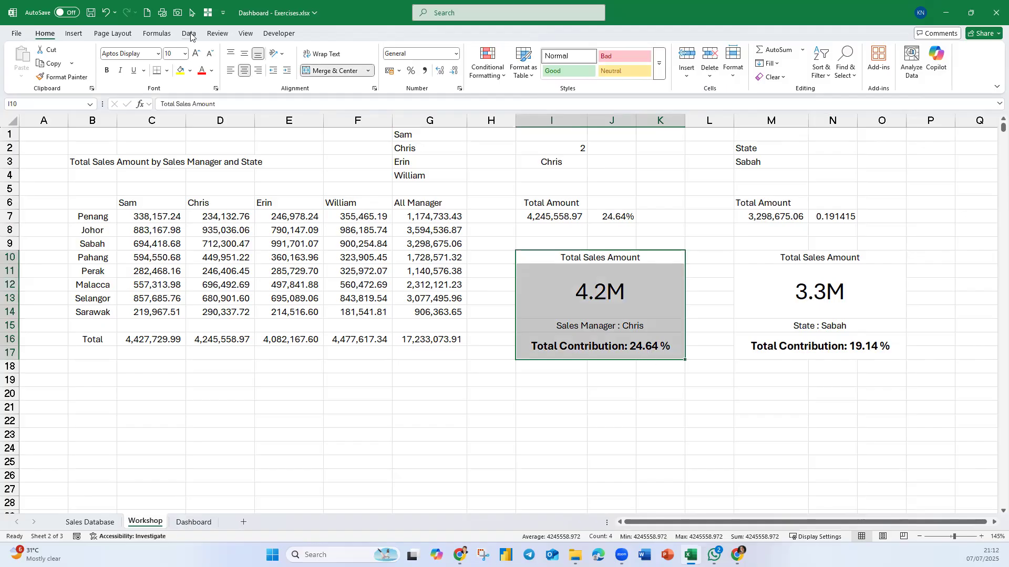
{"action": "left_click", "coordinate": [178, 12]}
{"action": "left_click", "coordinate": [199, 522]}
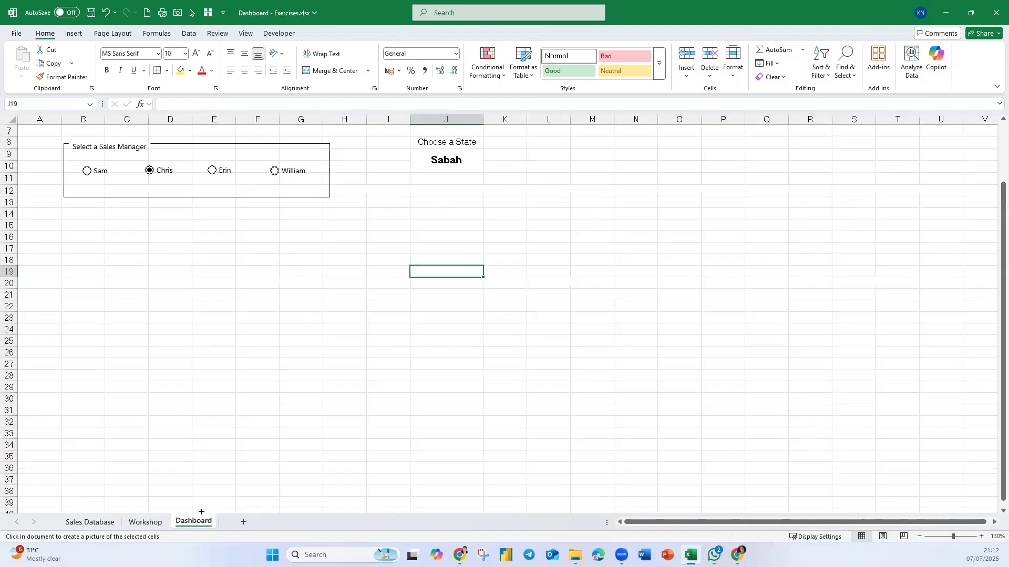
{"action": "left_click", "coordinate": [70, 205]}
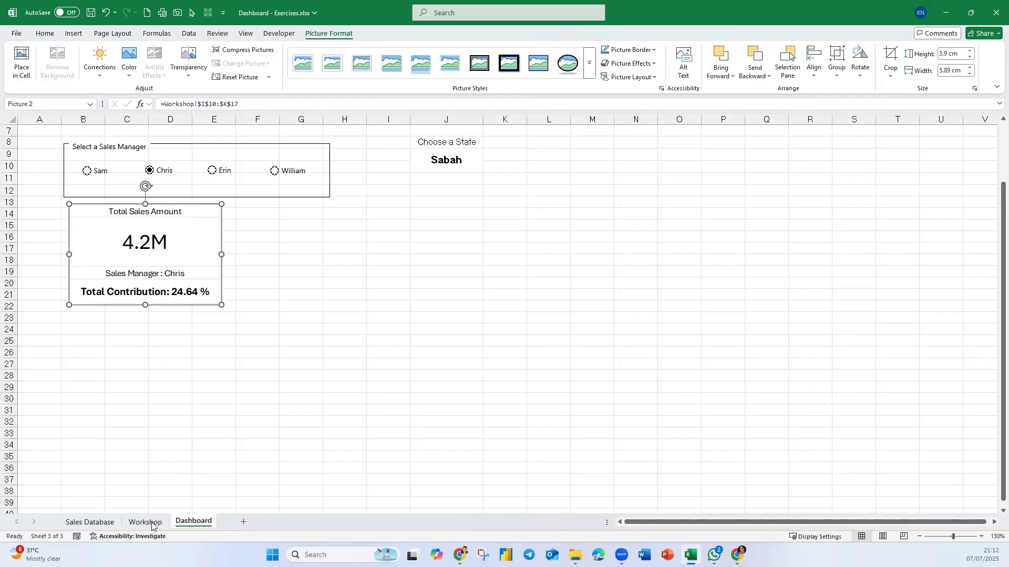
- Place a linked Camera picture of Workshop range M10:O17 on the Dashboard sheet, below the state selector
{"action": "key", "text": "ctrl+Page_Up"}
{"action": "left_click", "coordinate": [758, 257]}
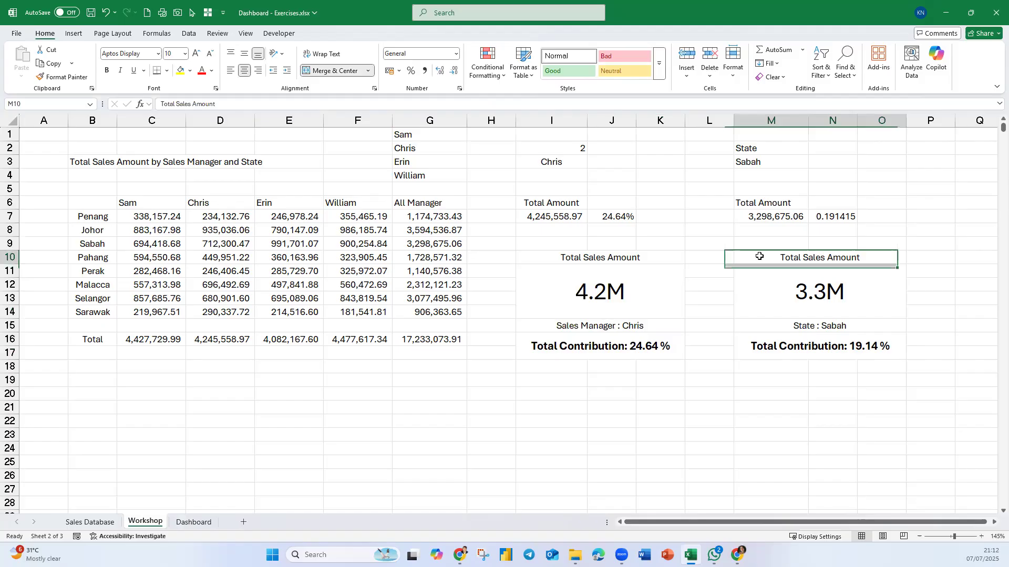
{"action": "left_click_drag", "start_coordinate": [781, 345], "coordinate": [781, 347]}
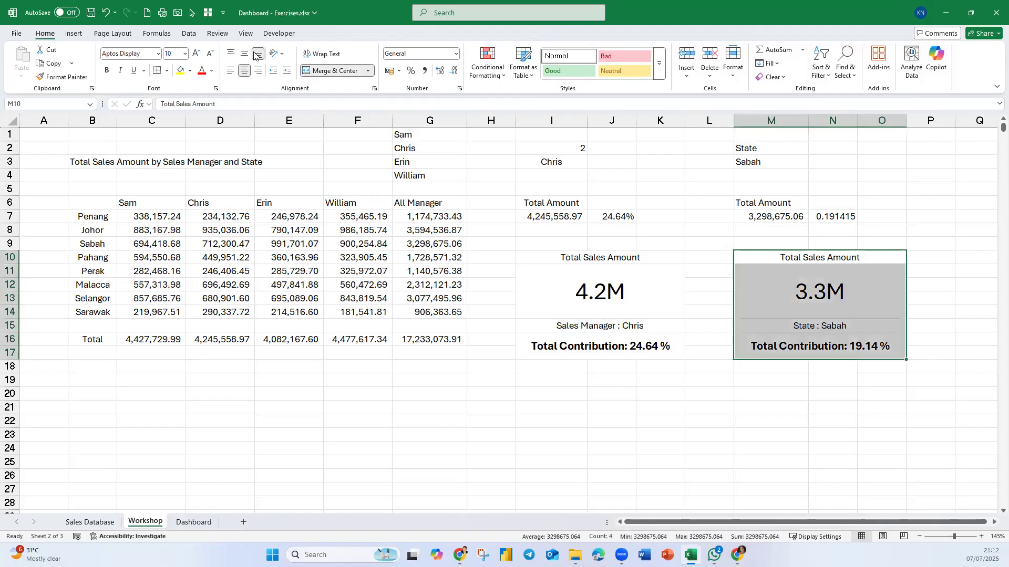
{"action": "left_click", "coordinate": [178, 12]}
{"action": "left_click", "coordinate": [186, 523]}
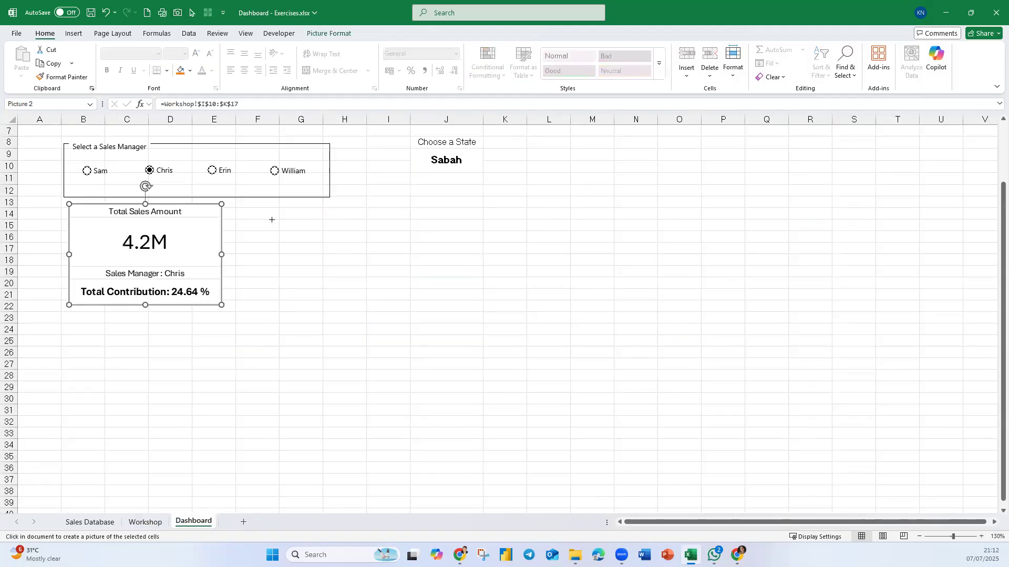
{"action": "left_click", "coordinate": [383, 203]}
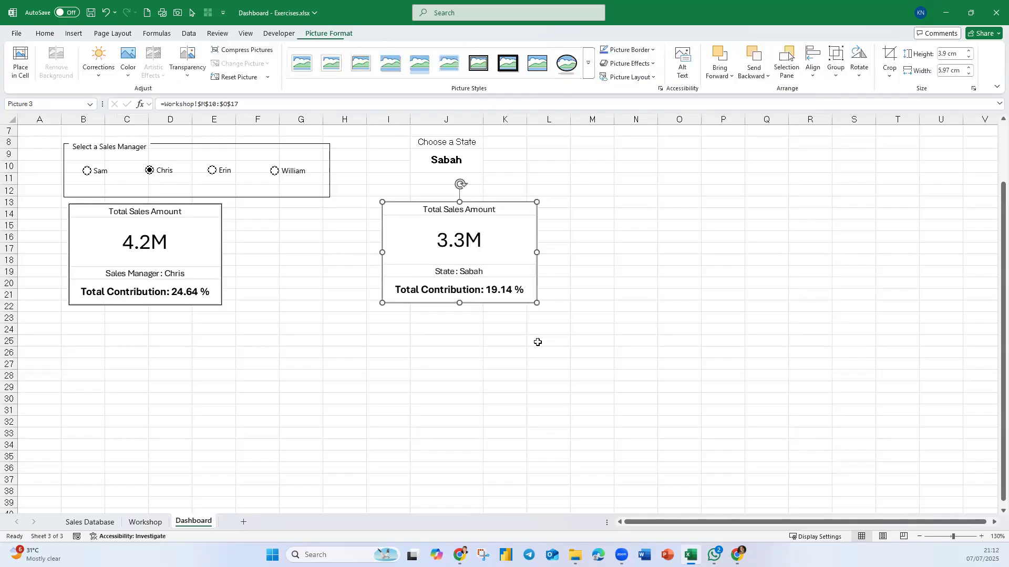
- Enlarge the sales manager card to about 6.53 cm high, nearly matching the width of the selector box above it
{"action": "left_click", "coordinate": [553, 355]}
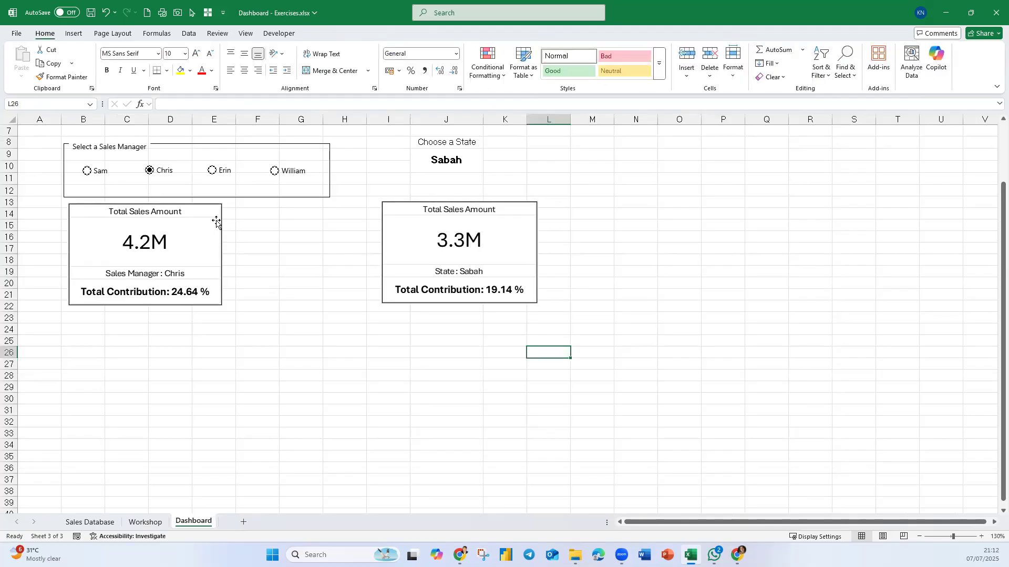
{"action": "left_click", "coordinate": [220, 303]}
{"action": "left_click_drag", "start_coordinate": [221, 304], "coordinate": [323, 366]}
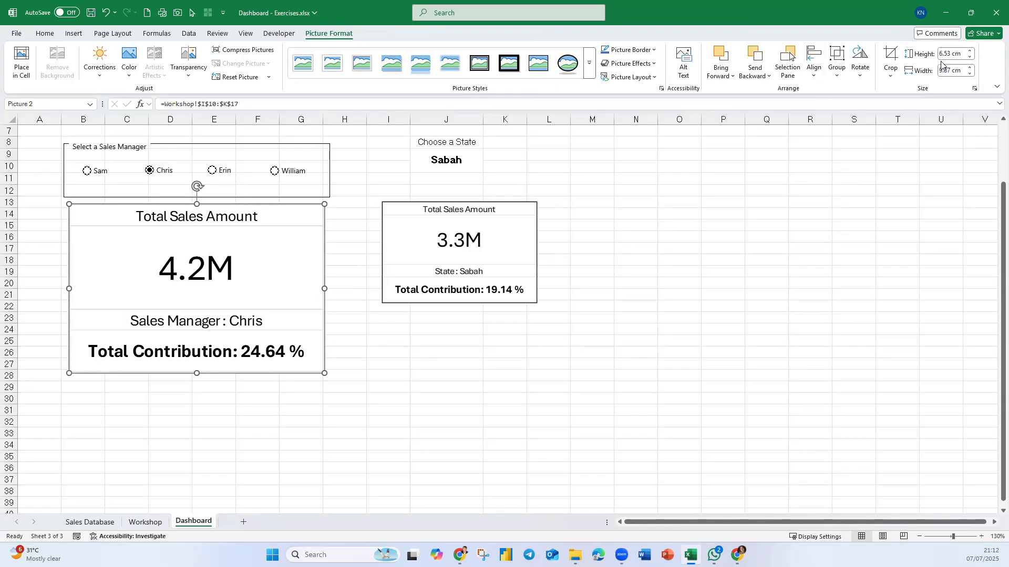
- Set the state card's height to about 6.5 cm and move it to column J, level with the sales manager card
{"action": "key", "text": "Tab"}
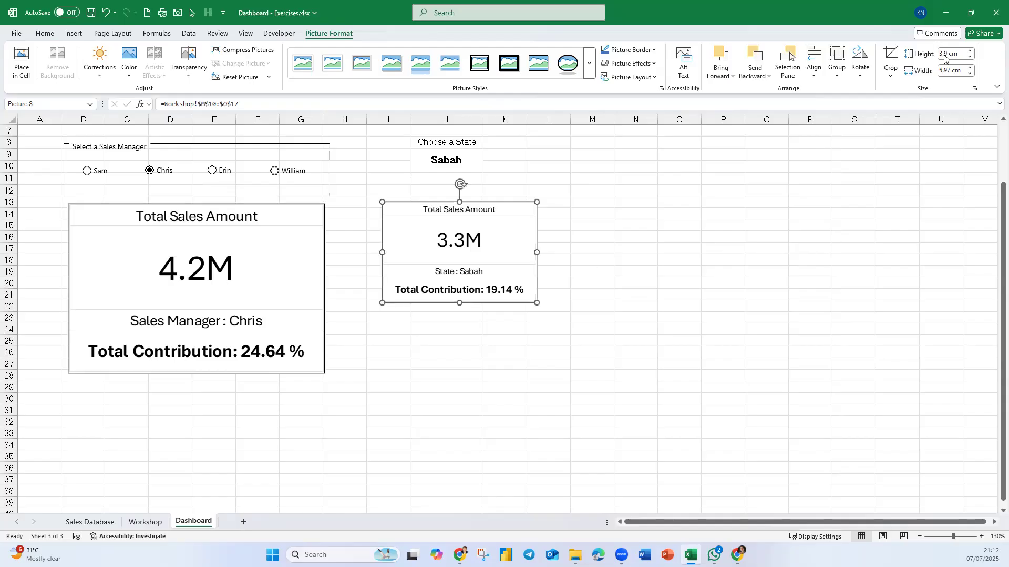
{"action": "left_click", "coordinate": [944, 54]}
{"action": "type", "text": "6.5"}
{"action": "key", "text": "Return"}
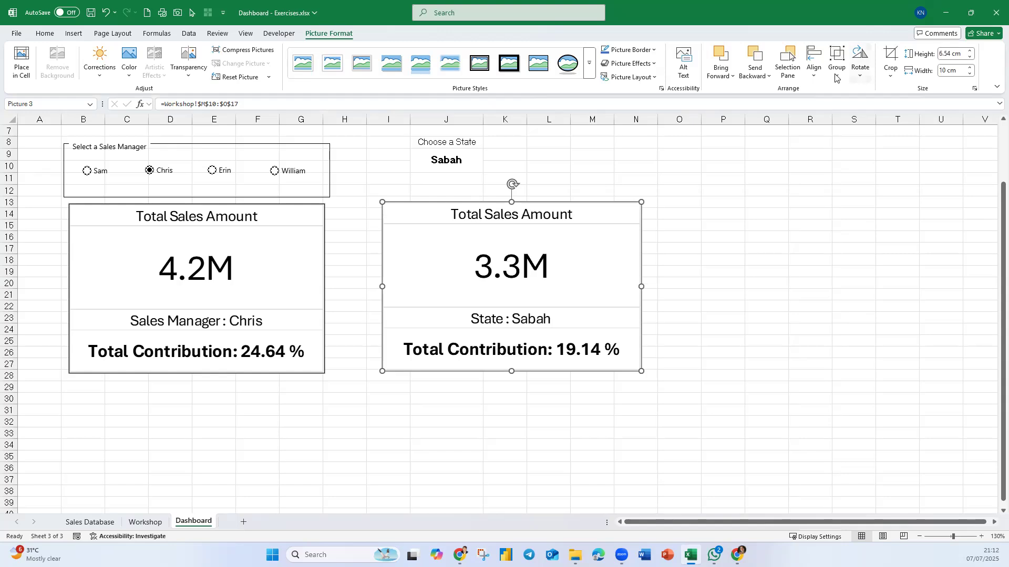
{"action": "left_click_drag", "start_coordinate": [550, 262], "coordinate": [587, 233]}
{"action": "left_click_drag", "start_coordinate": [584, 258], "coordinate": [582, 262]}
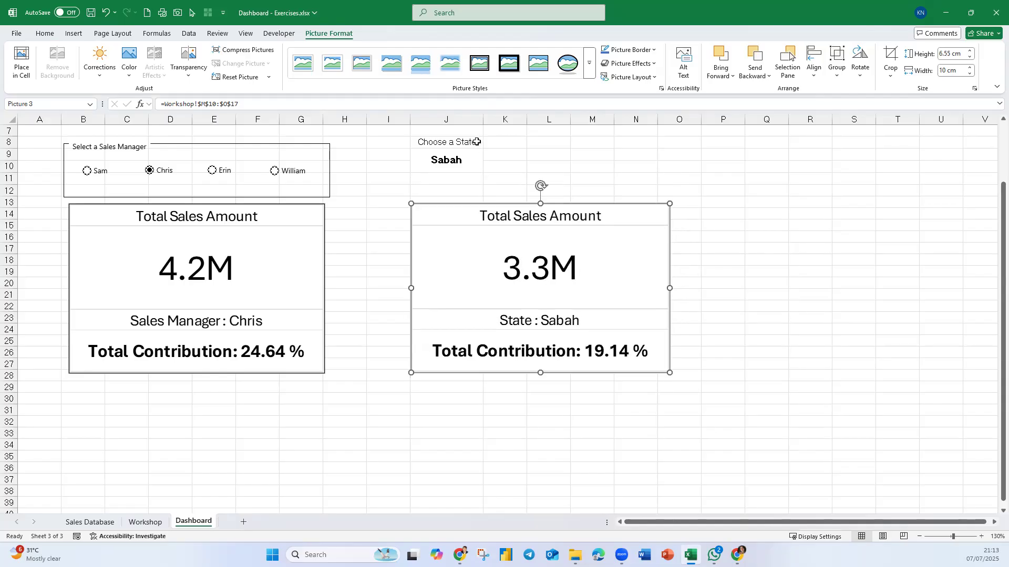
- Move the Choose a State label and its selector cell down to J10:J12, directly above the state card
{"action": "left_click_drag", "start_coordinate": [471, 142], "coordinate": [567, 183]}
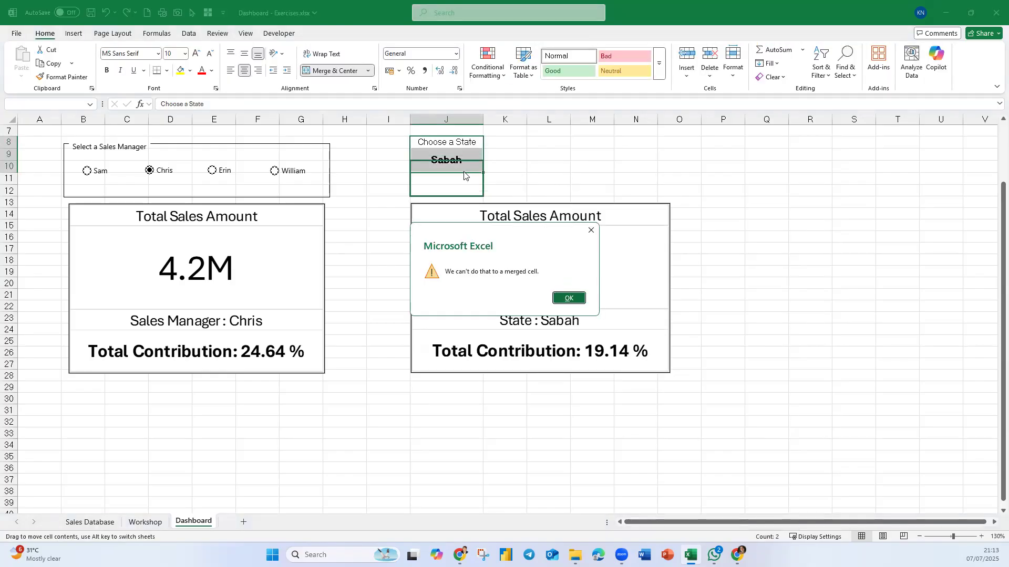
{"action": "left_click", "coordinate": [569, 298]}
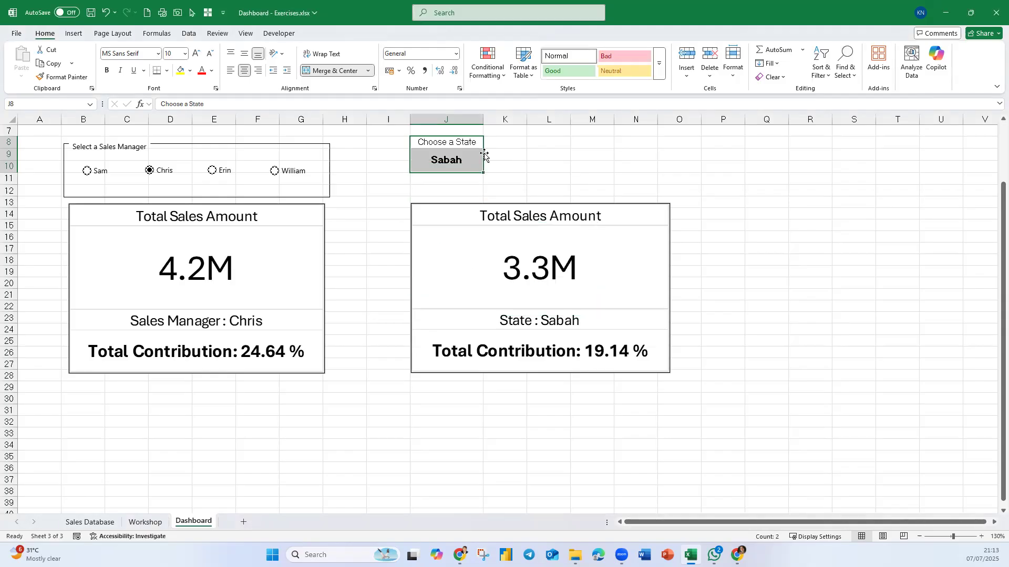
{"action": "left_click_drag", "start_coordinate": [483, 155], "coordinate": [435, 191]}
{"action": "left_click", "coordinate": [703, 222]}
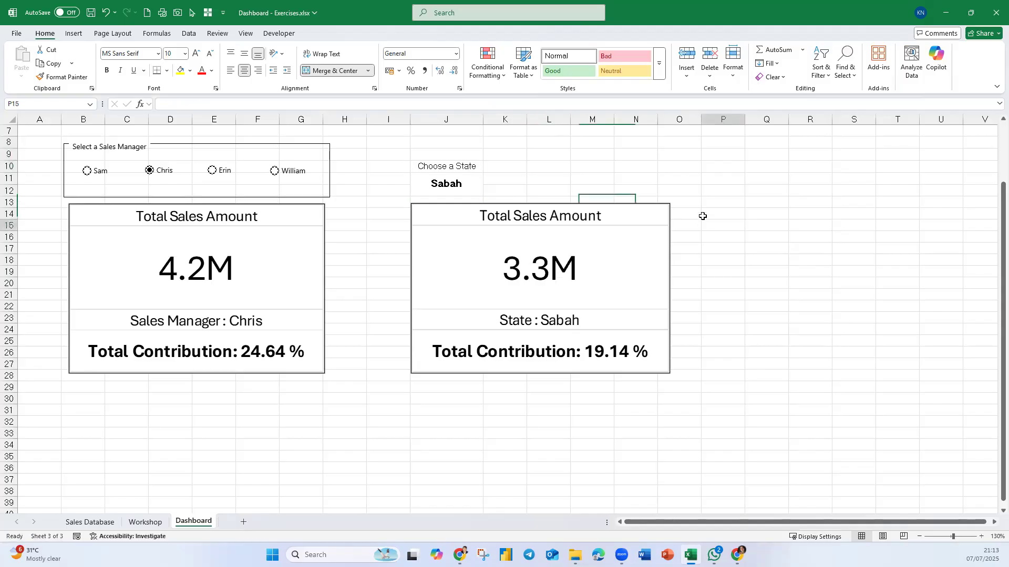
- Test the state card by choosing Penang, Pahang and finally Selangor in the state selector
{"action": "left_click", "coordinate": [465, 190]}
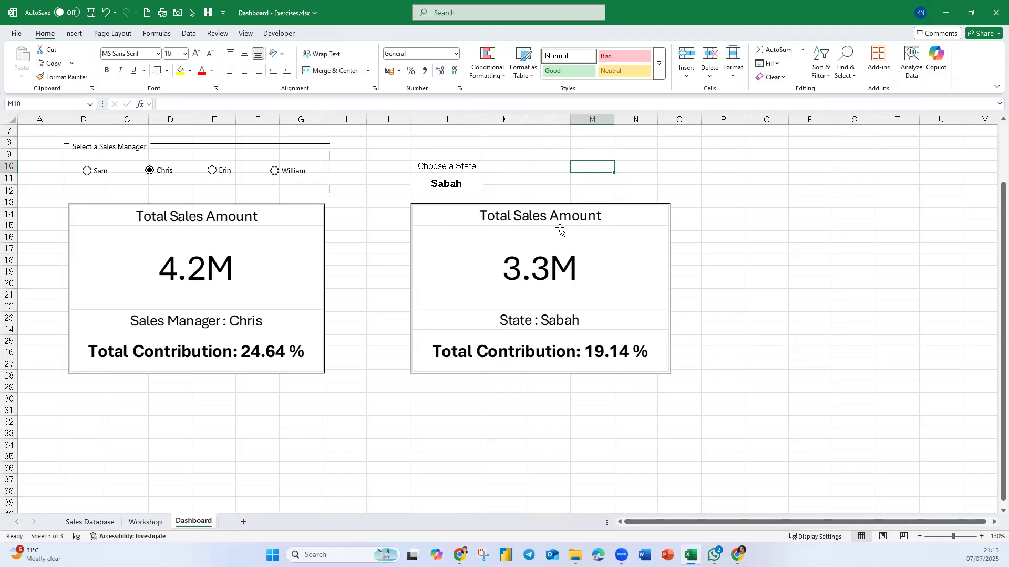
{"action": "left_click", "coordinate": [481, 185]}
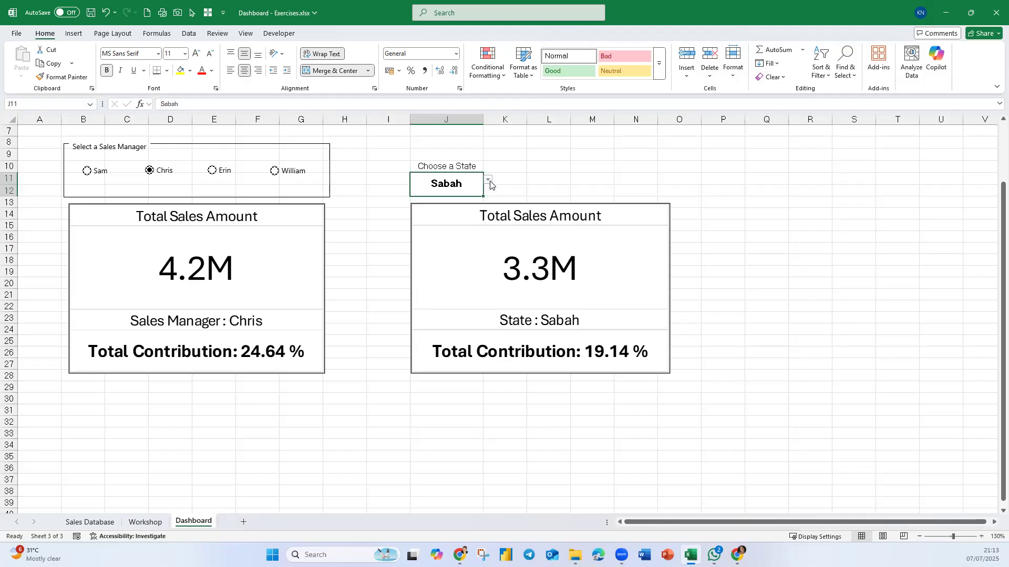
{"action": "left_click", "coordinate": [488, 180]}
{"action": "left_click", "coordinate": [468, 202]}
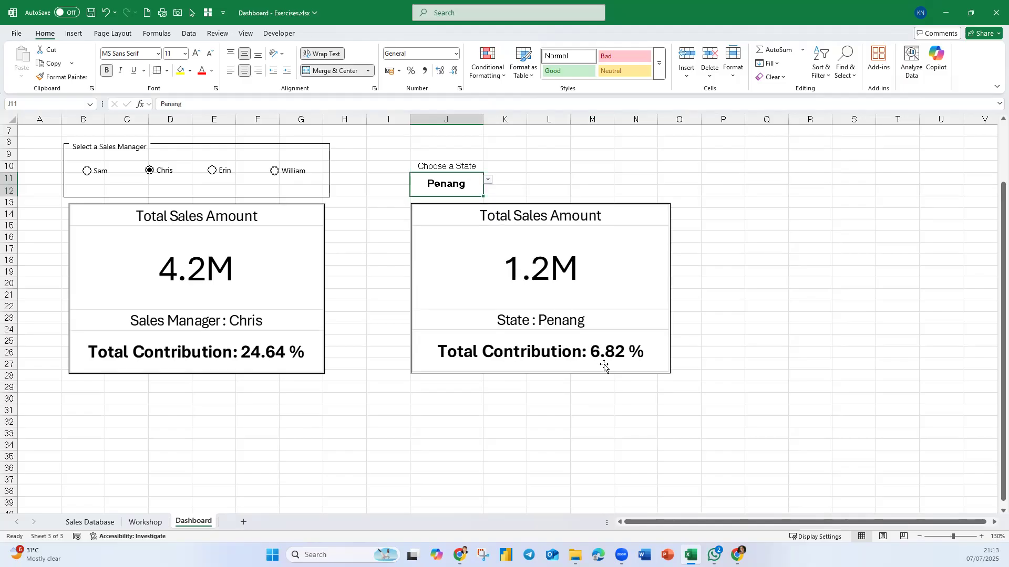
{"action": "left_click", "coordinate": [487, 181]}
{"action": "left_click", "coordinate": [423, 227]}
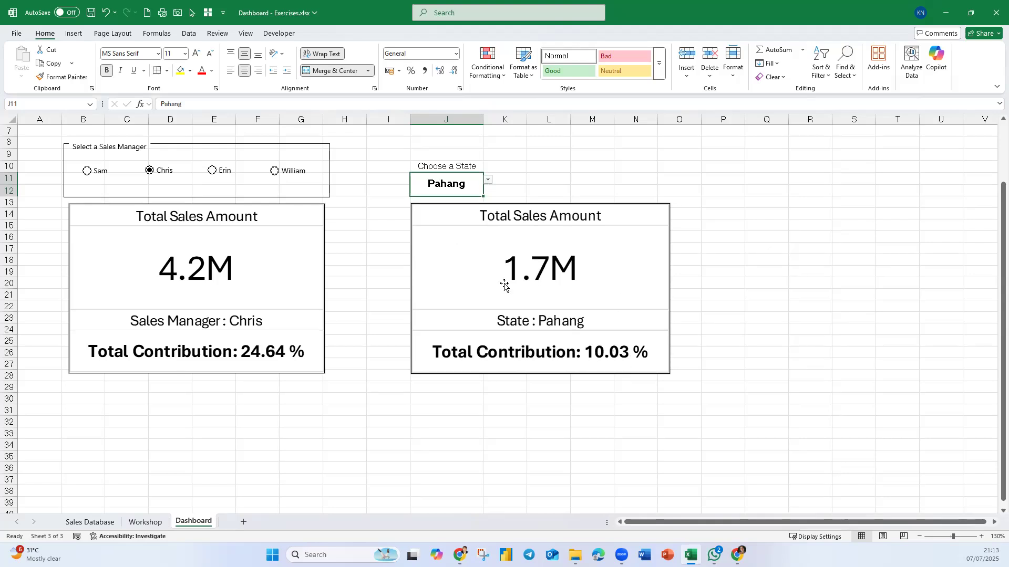
{"action": "left_click", "coordinate": [488, 180]}
{"action": "left_click", "coordinate": [429, 251]}
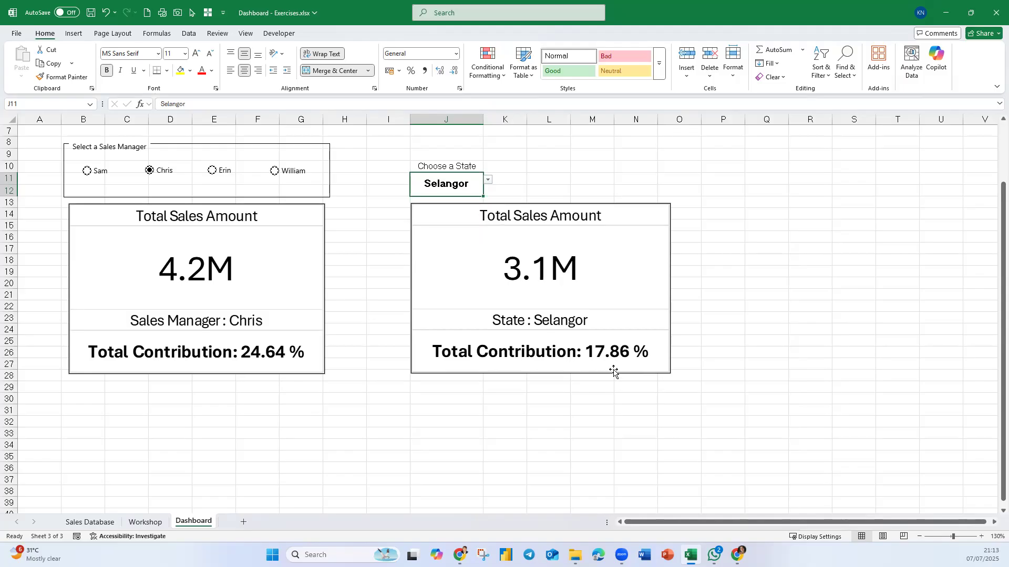
{"action": "left_click", "coordinate": [741, 375]}
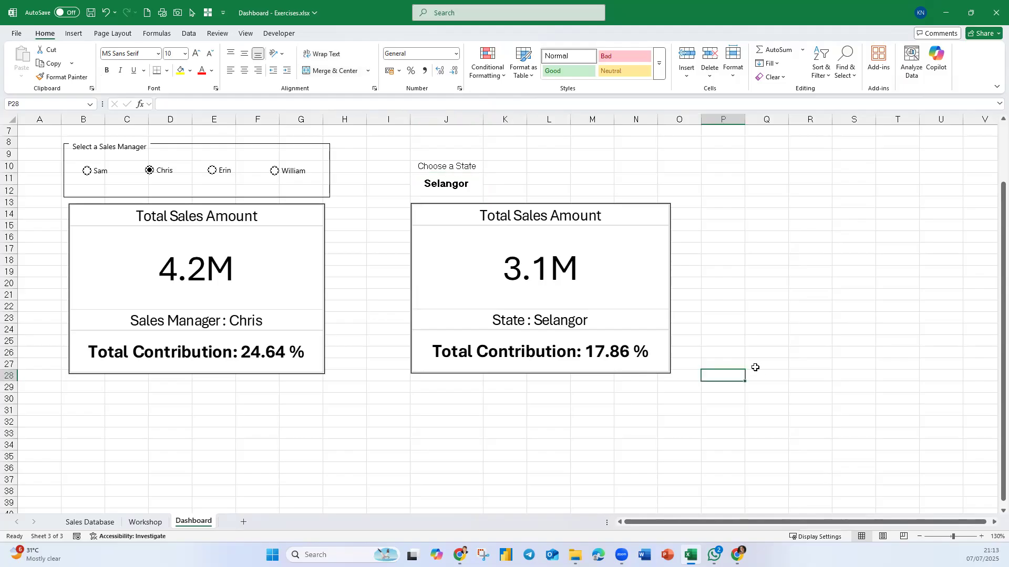